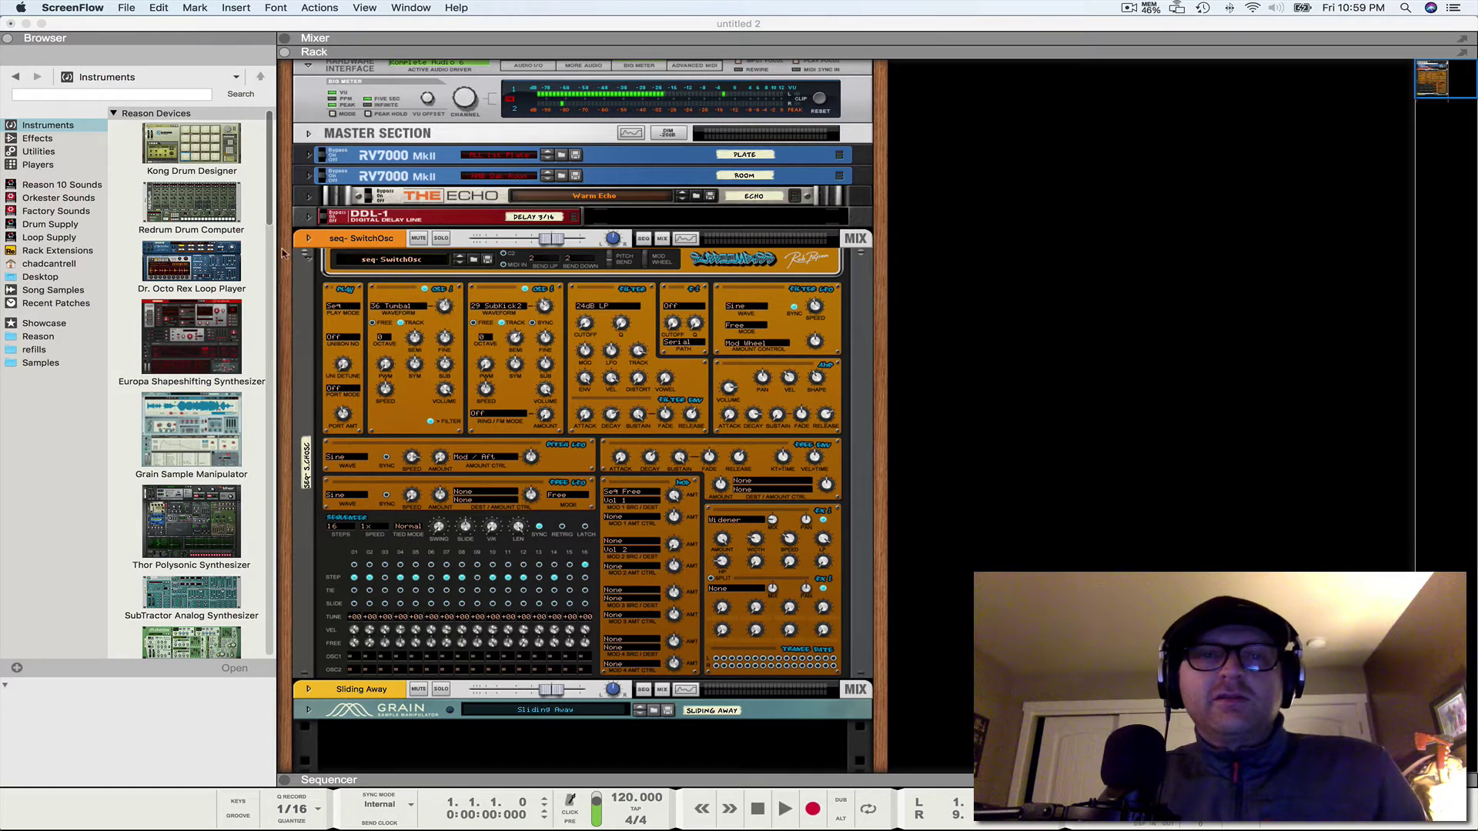
Step: Fold and unfold the Thor synth, then show the Reason 10 Sounds collection in the browser
click(309, 262)
click(310, 262)
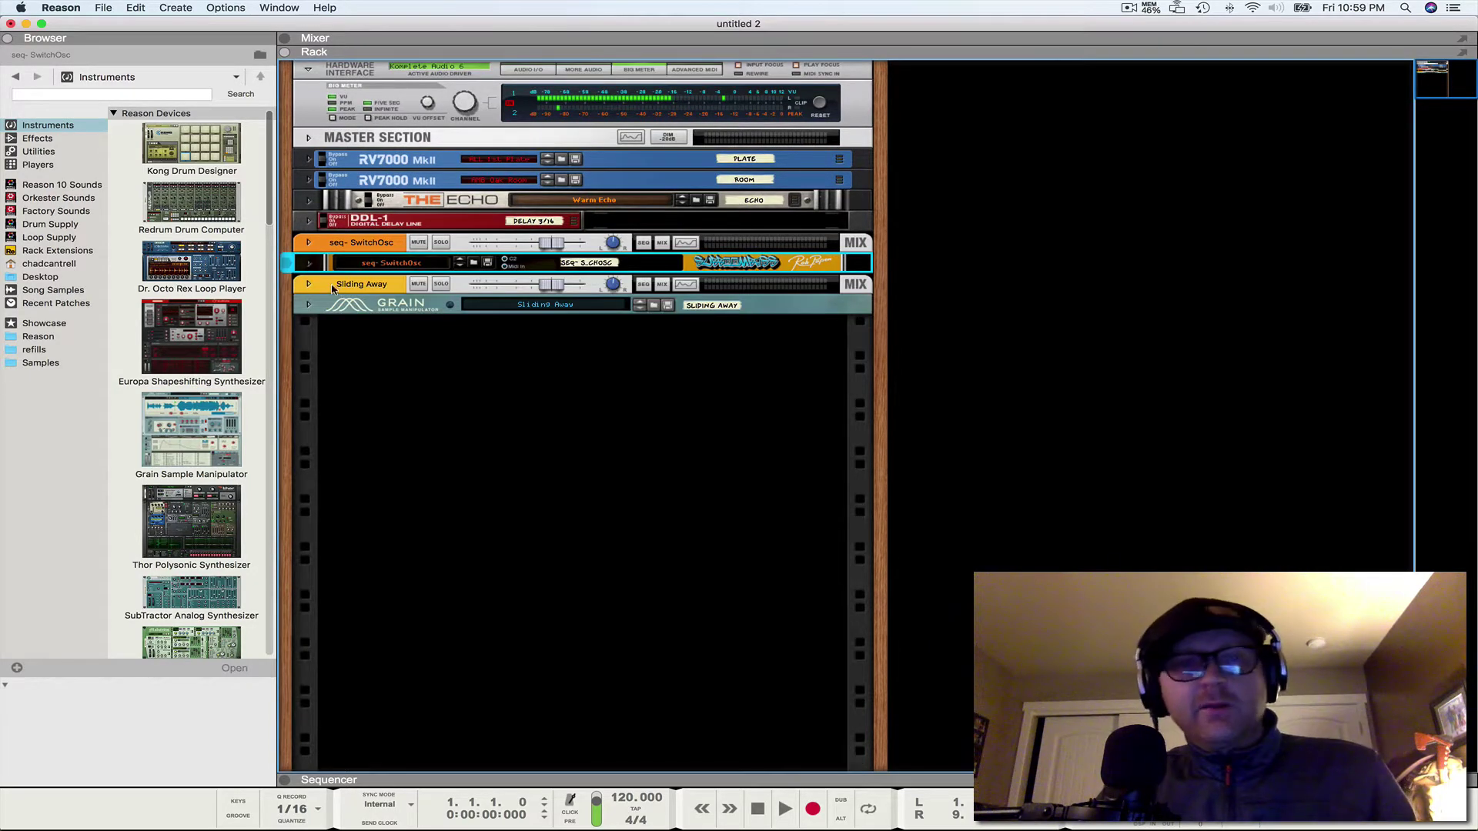
click(308, 263)
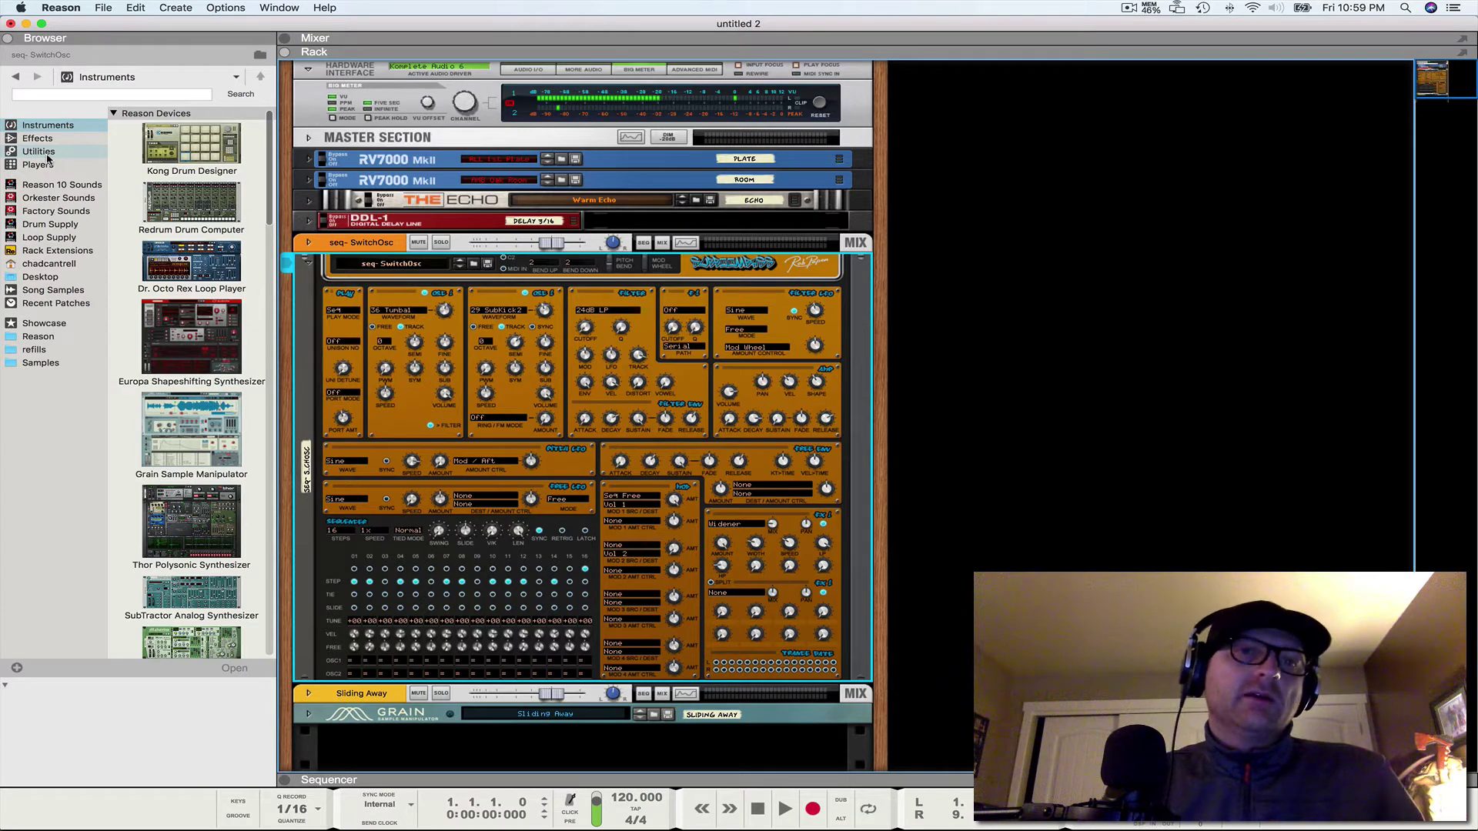
click(80, 186)
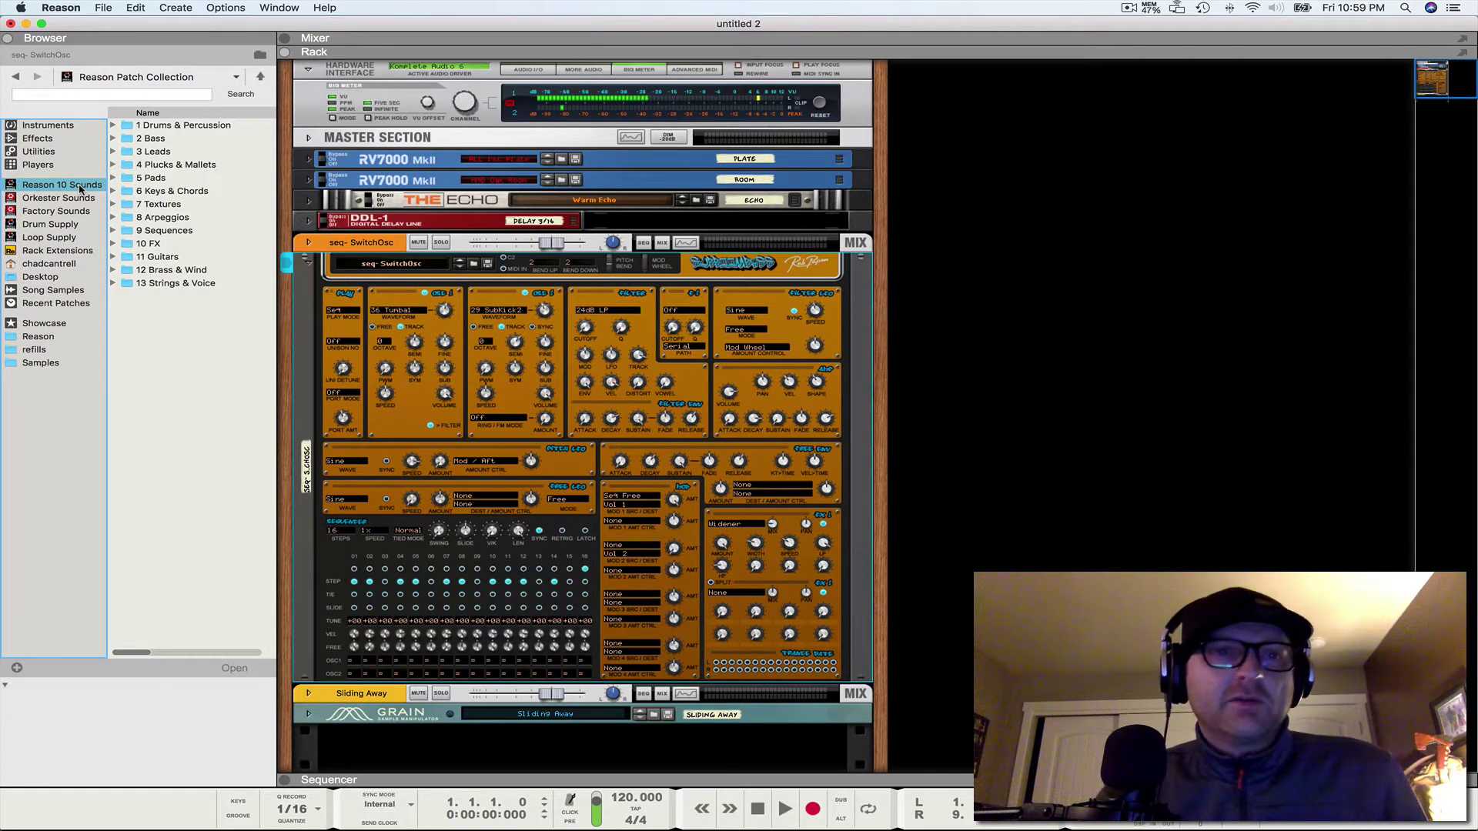
click(131, 96)
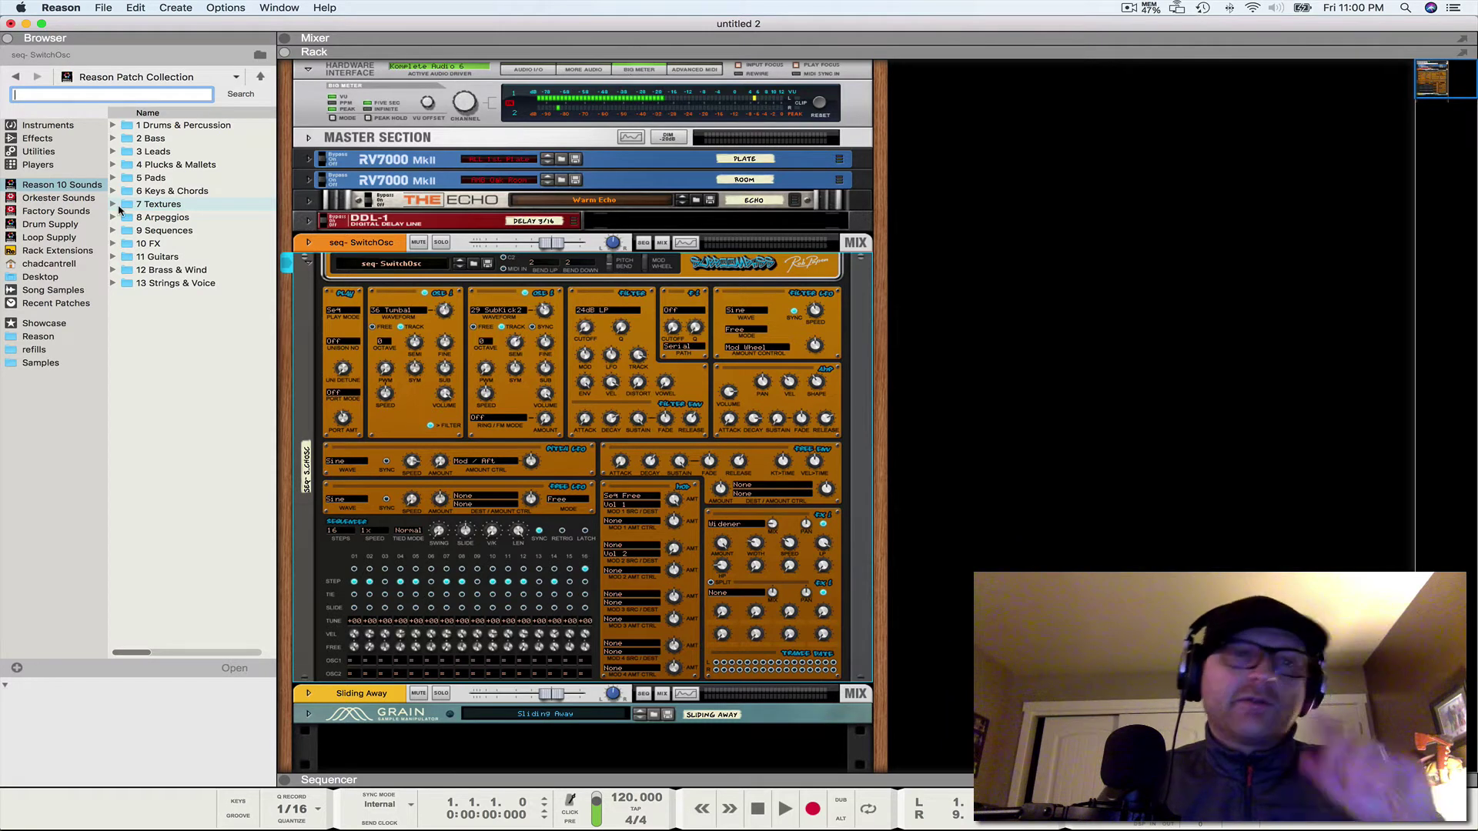
click(73, 188)
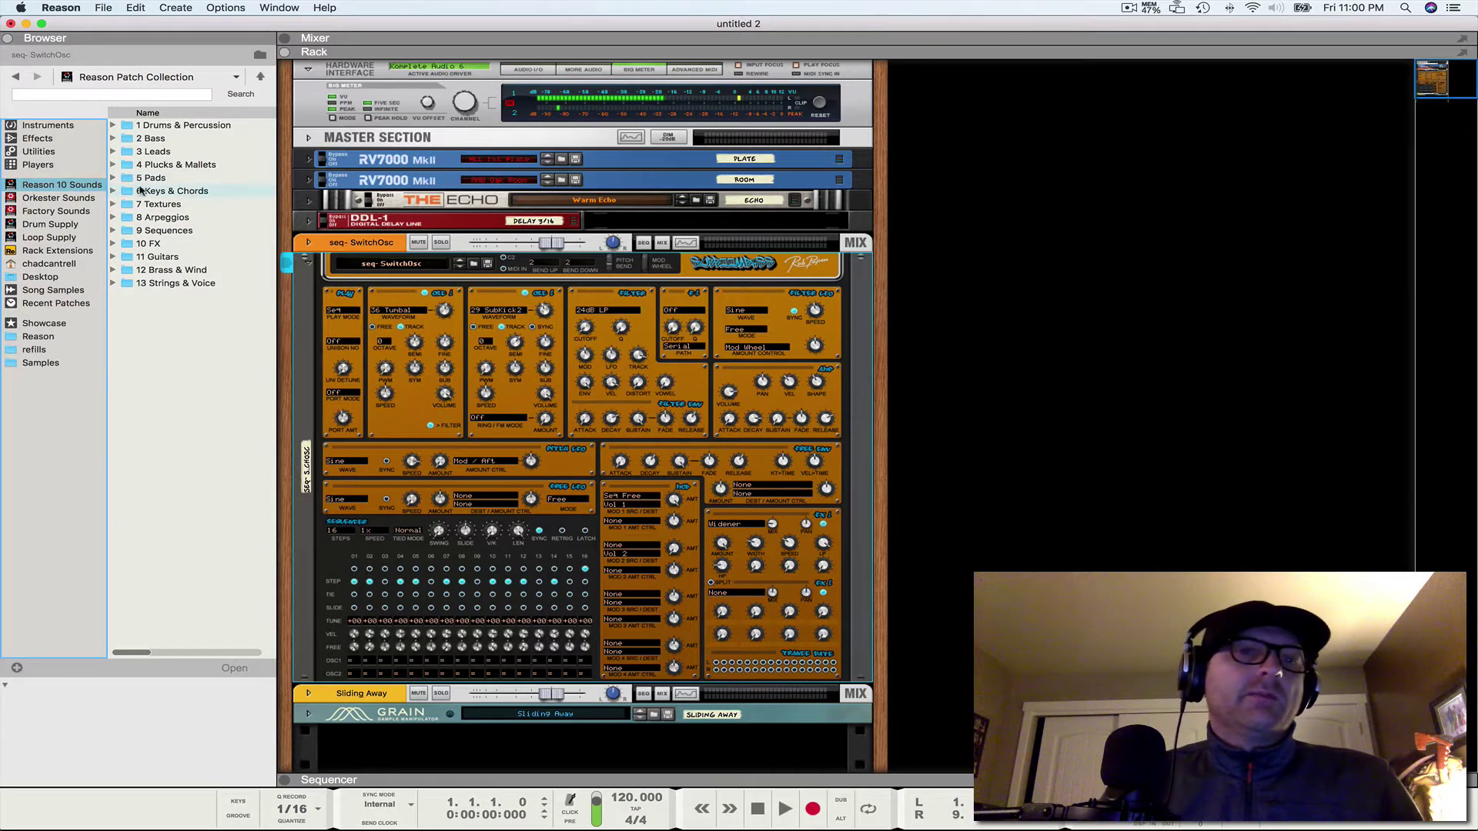
click(113, 178)
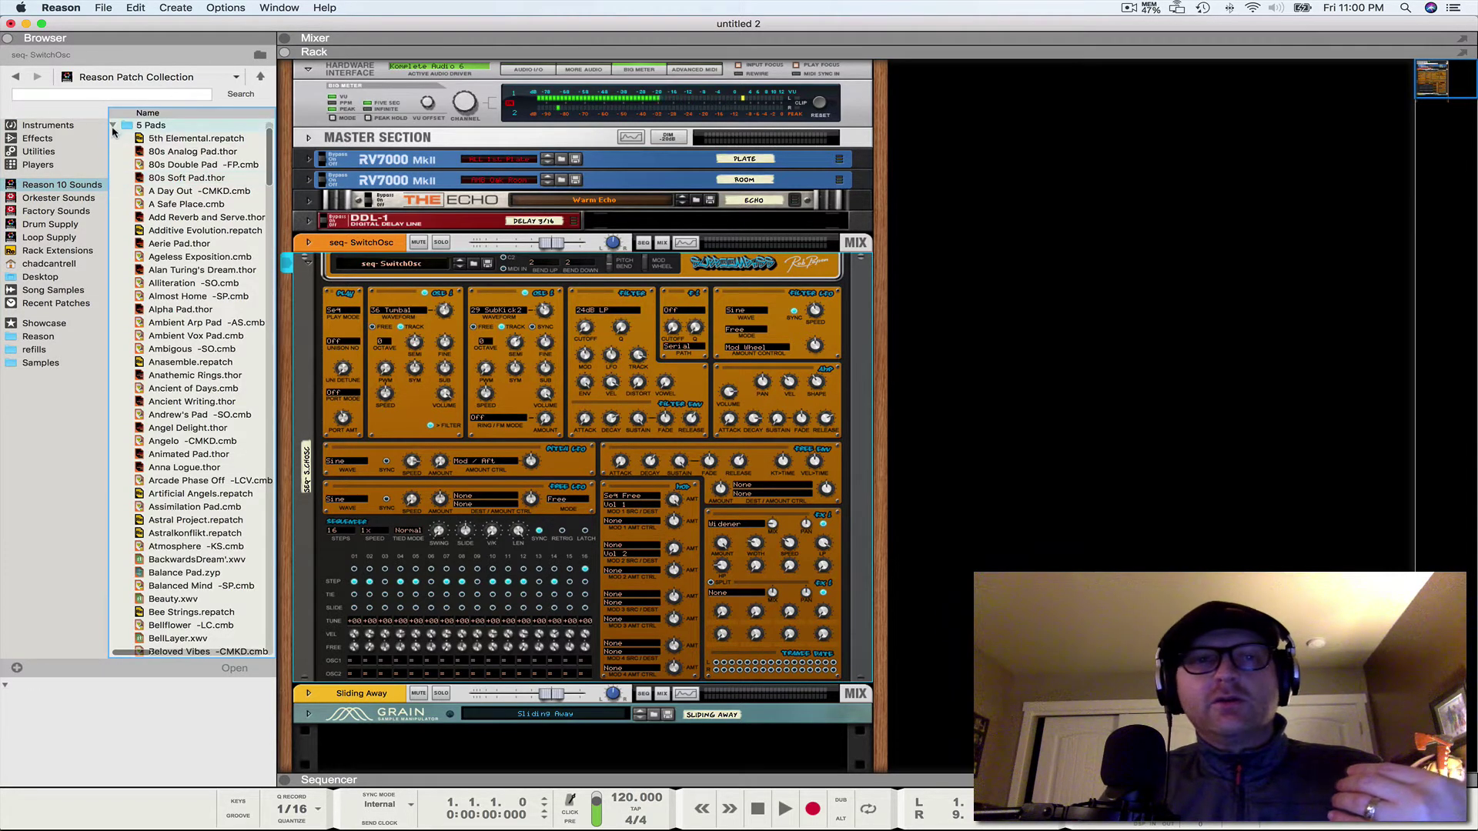
click(114, 126)
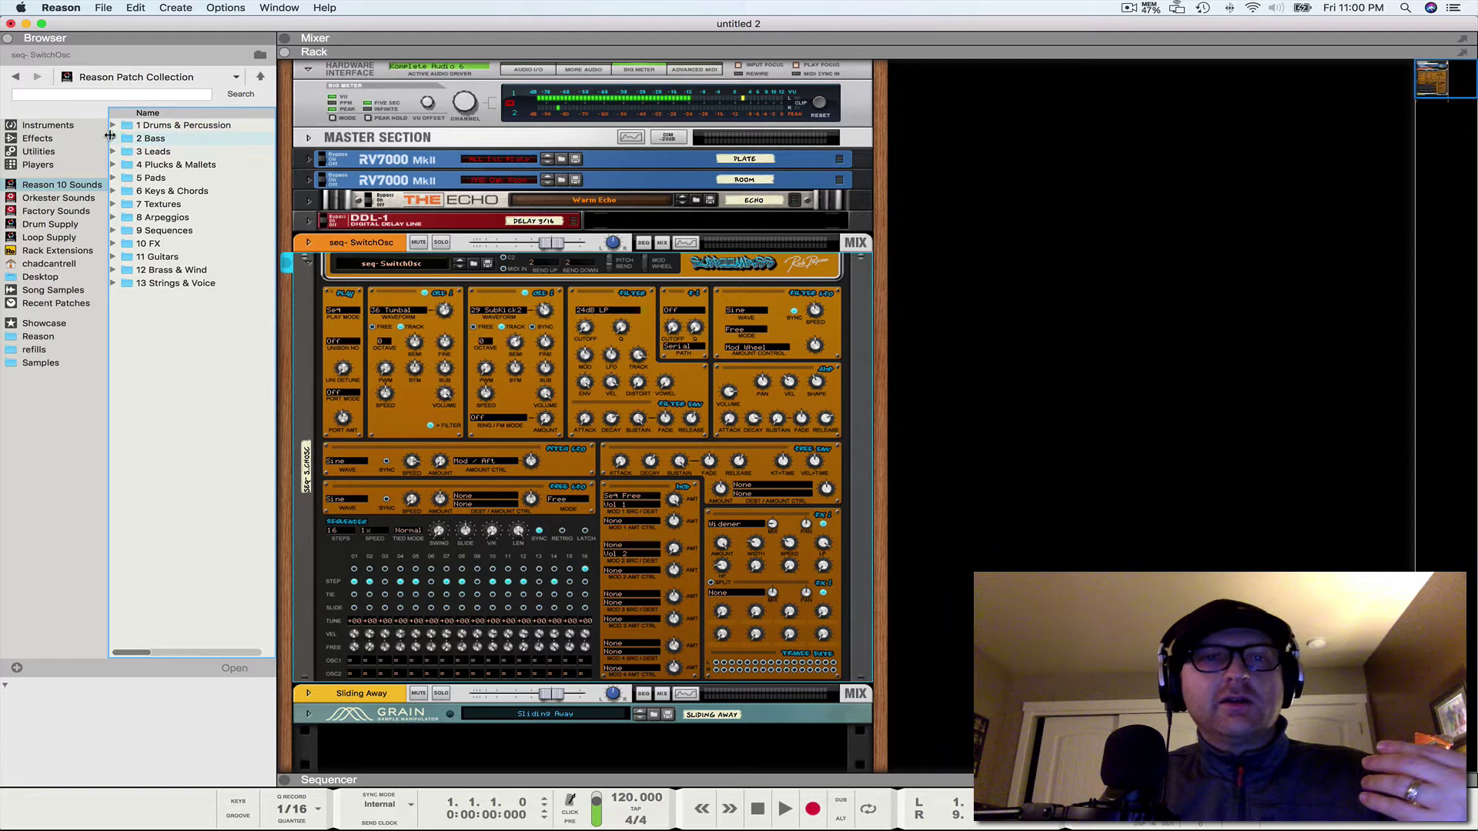
click(113, 139)
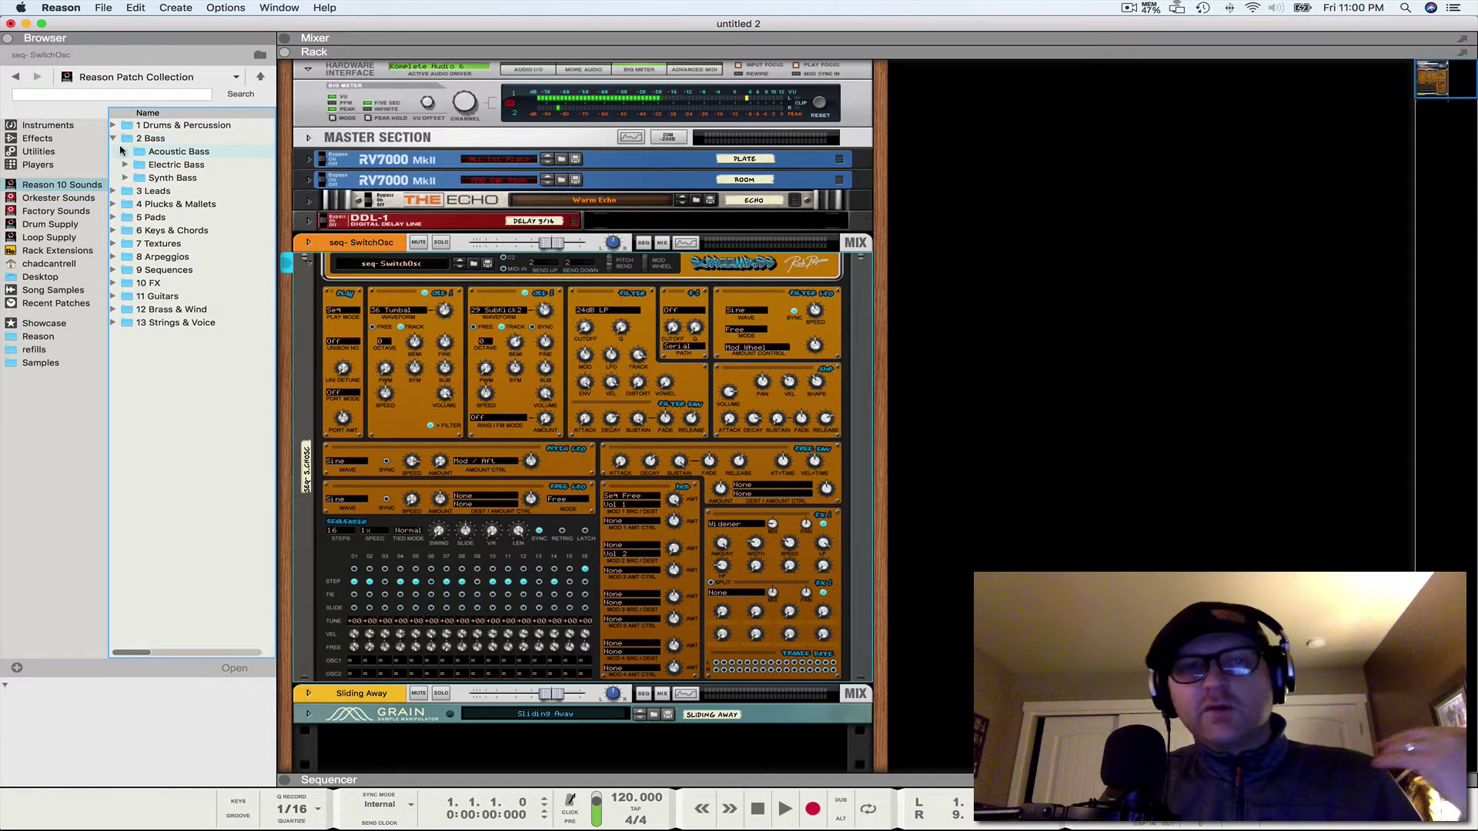
click(126, 153)
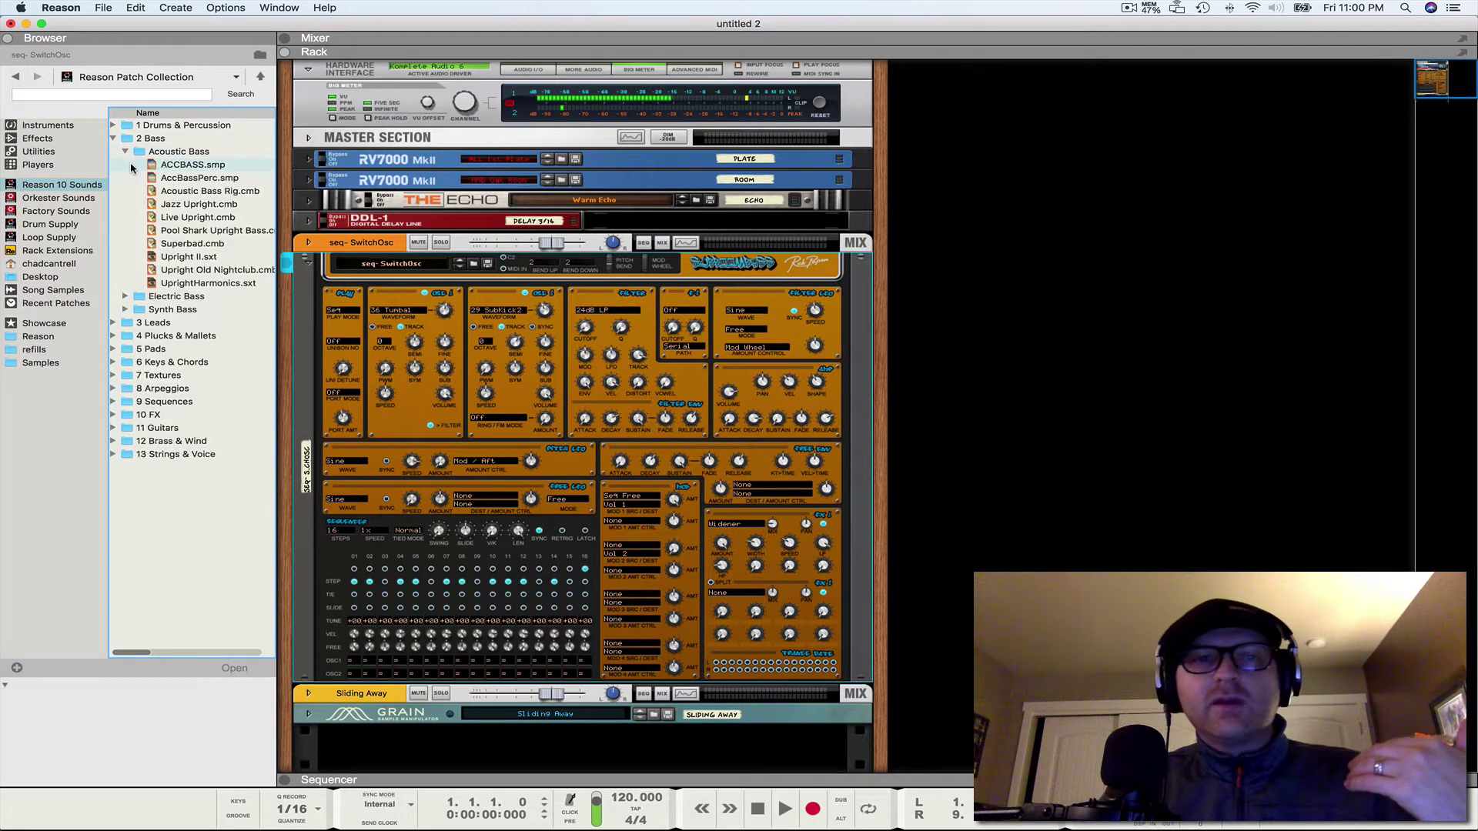
click(215, 192)
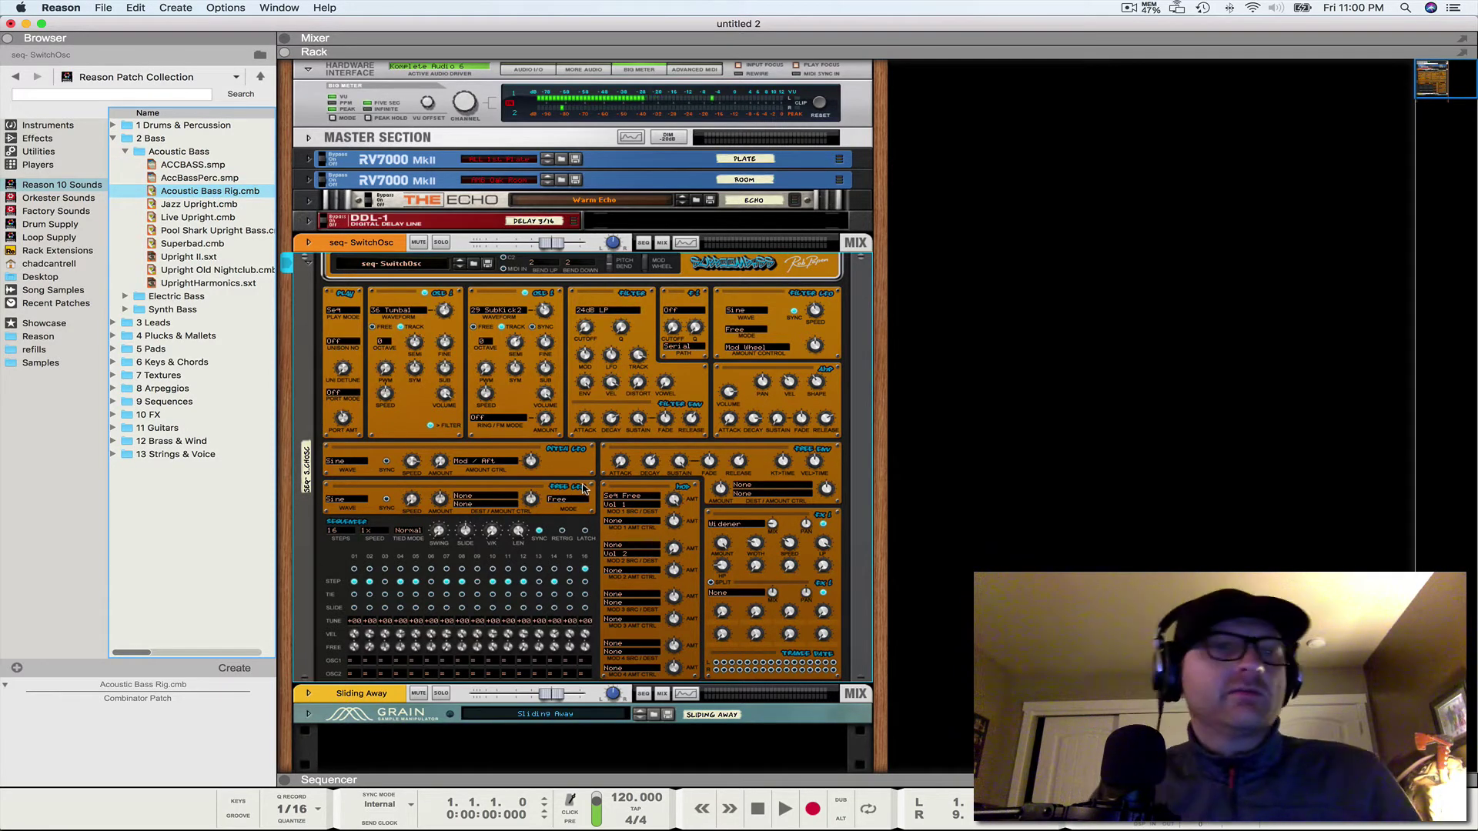
Step: Collapse 2 Bass, expand 5 Pads and scroll its patches from 5th Elemental to Zydeco
click(114, 139)
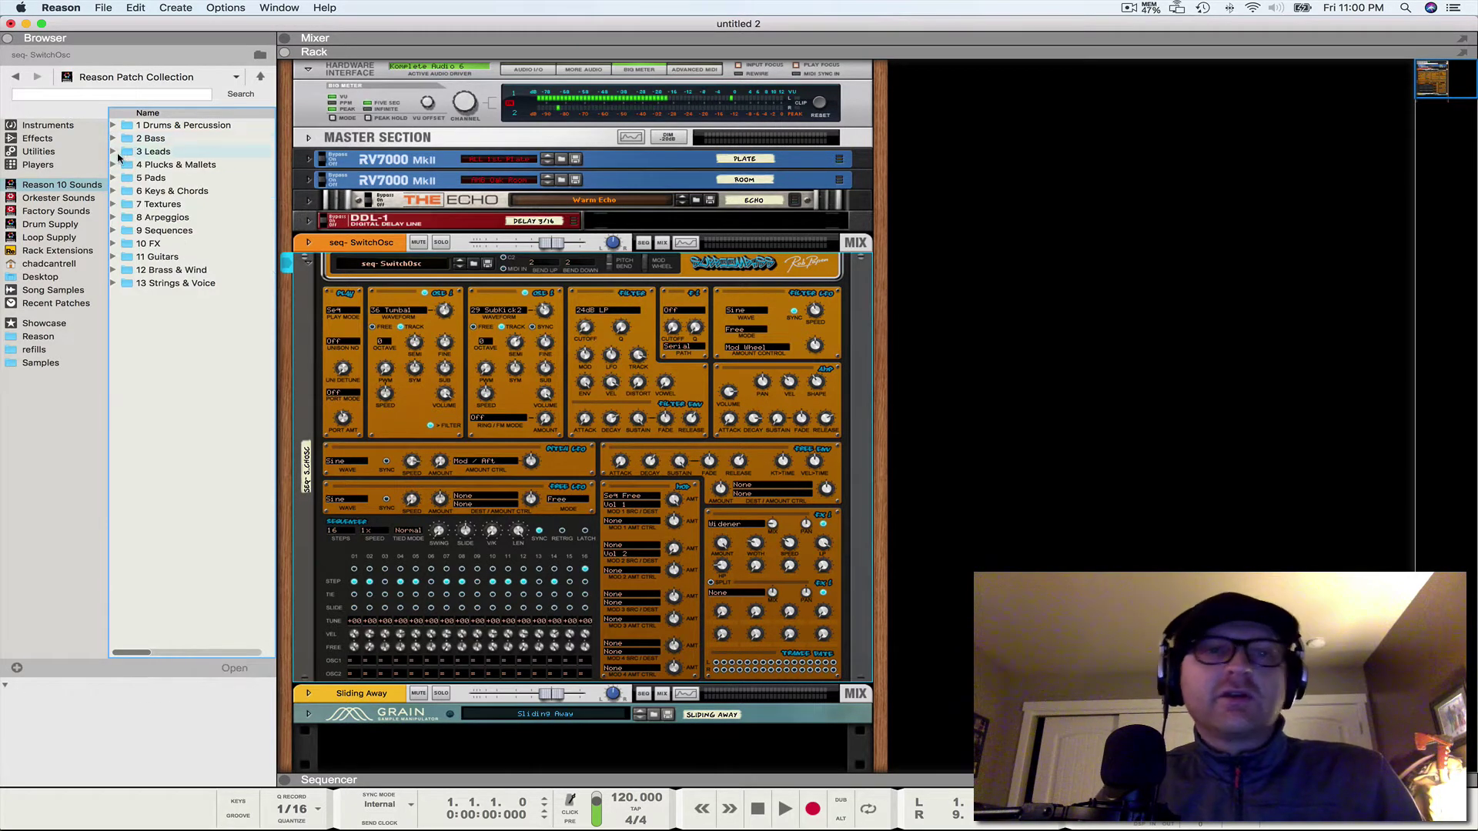
click(113, 178)
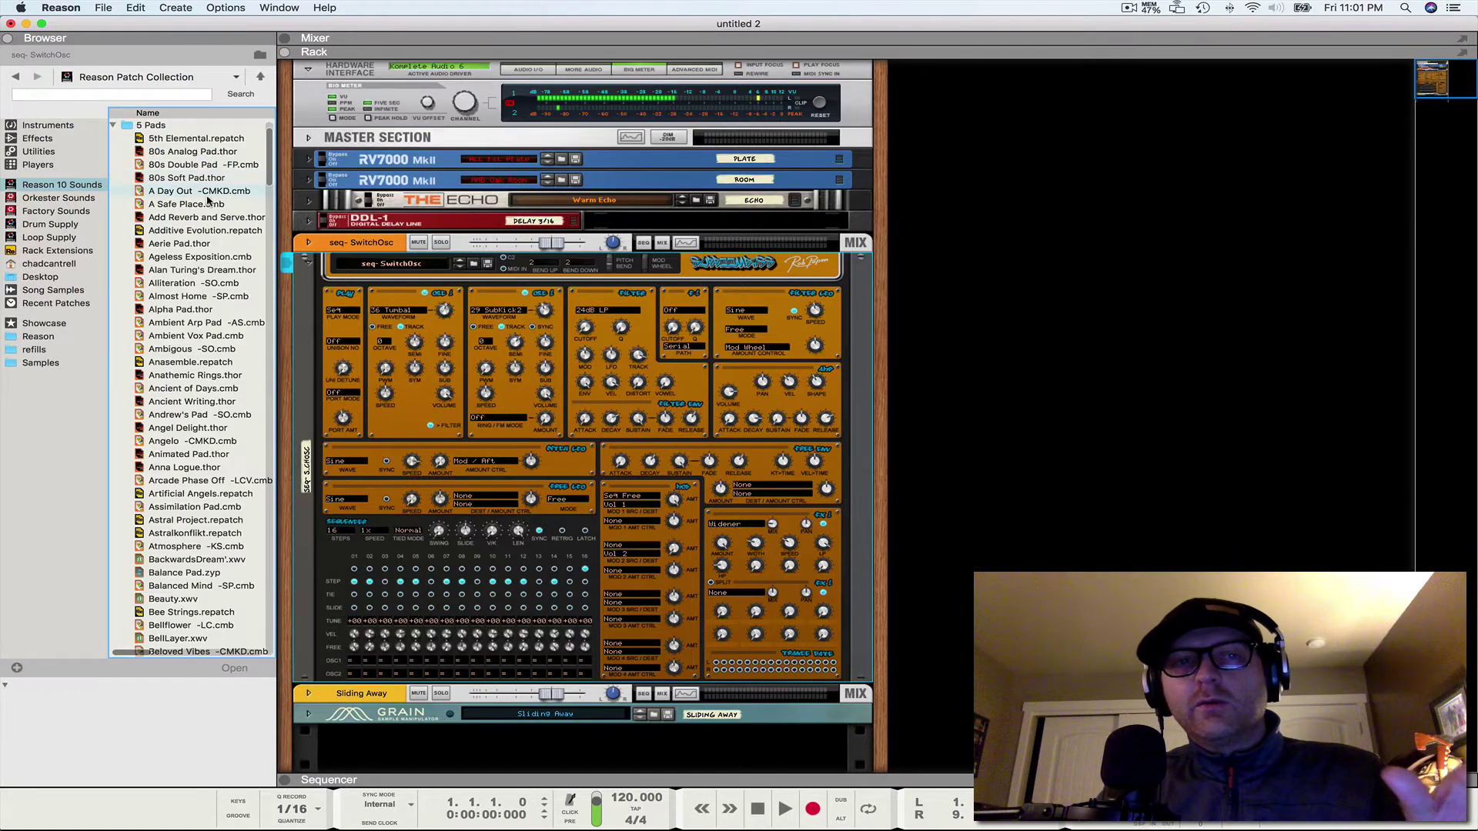
scroll(208, 201, down, 20)
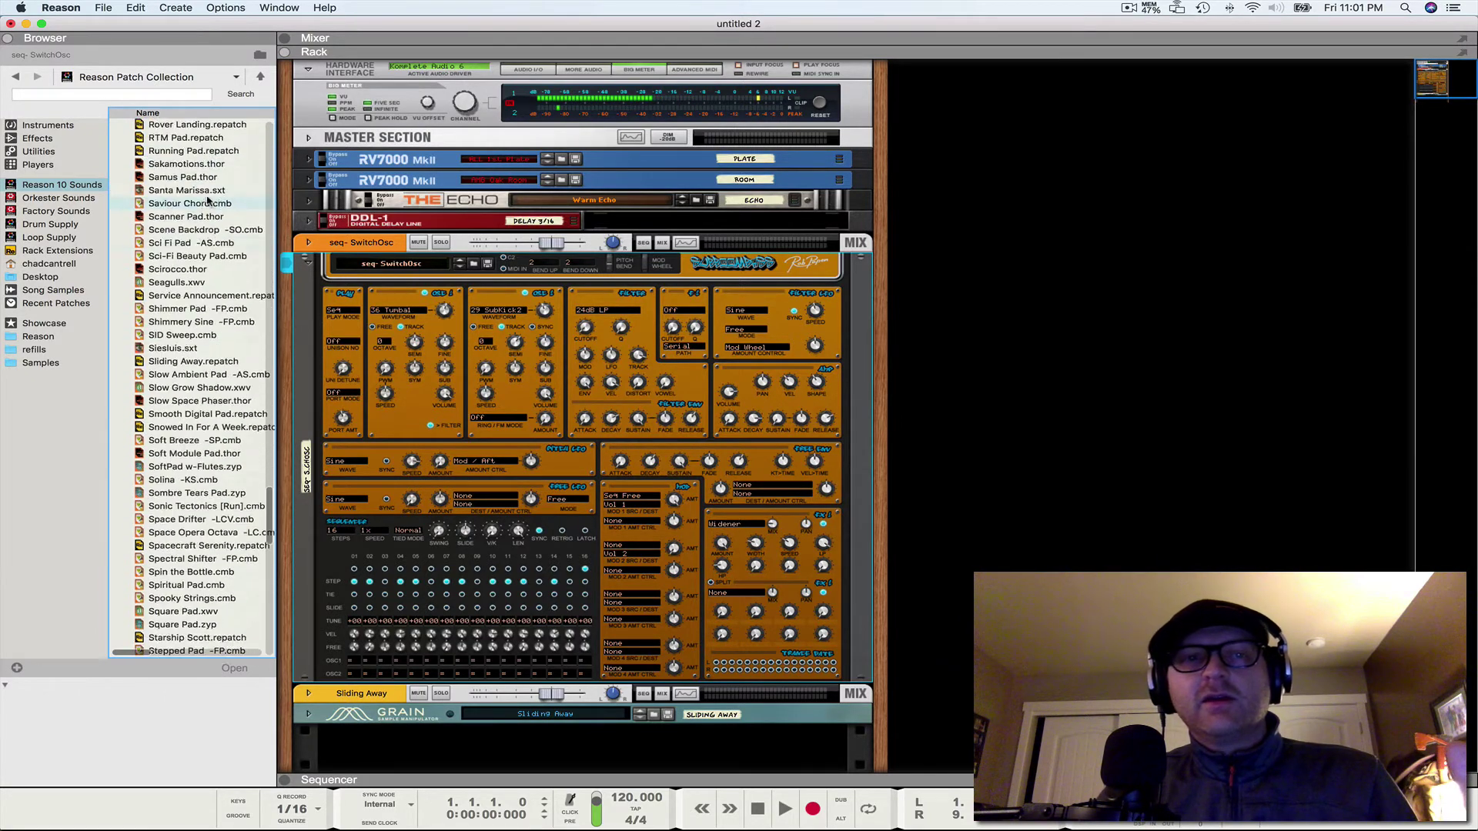
scroll(190, 250, up, 20)
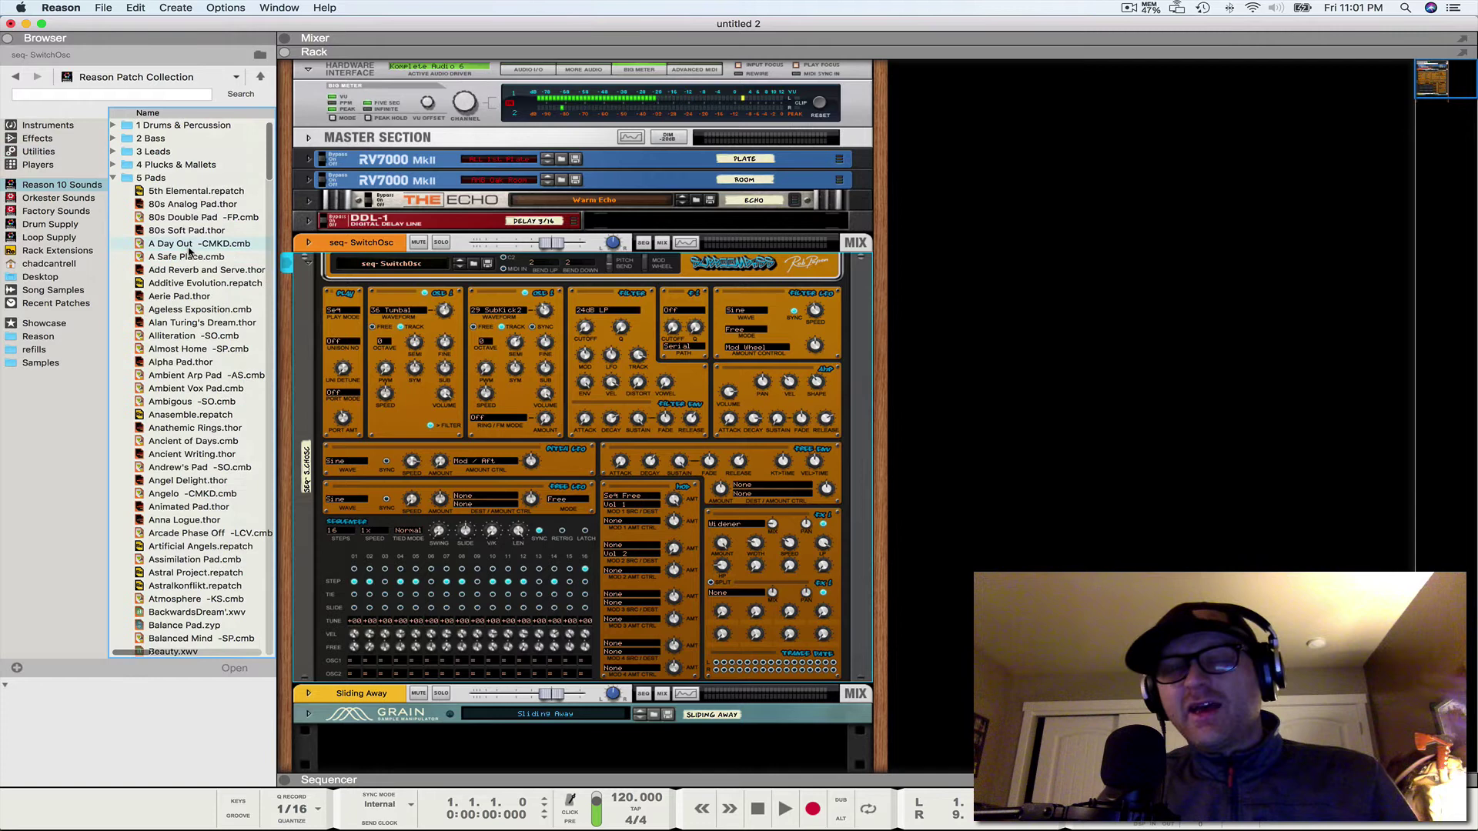
scroll(193, 248, down, 10)
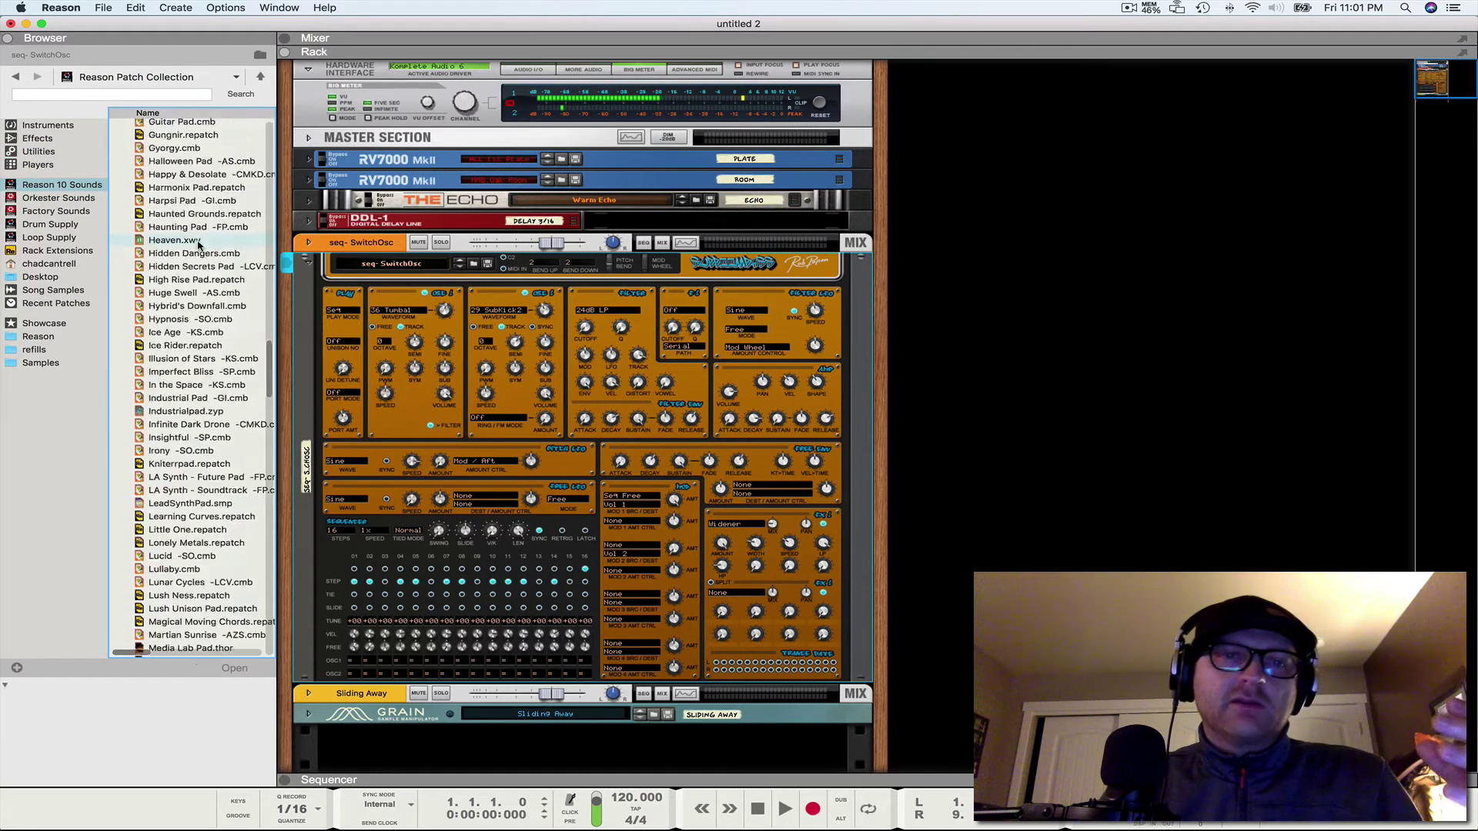
scroll(198, 245, up, 10)
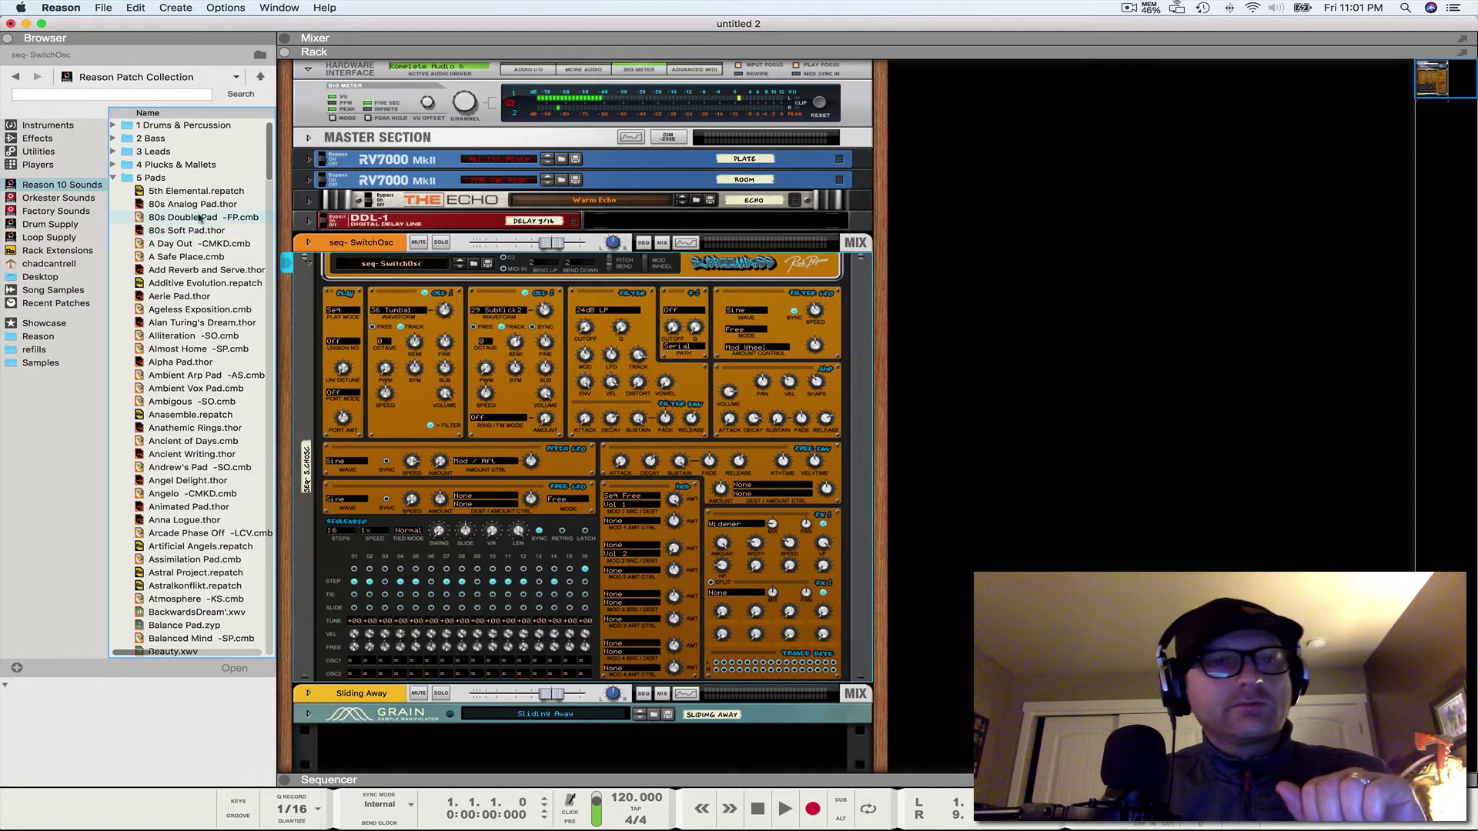
scroll(164, 198, down, 10)
scroll(164, 198, down, 20)
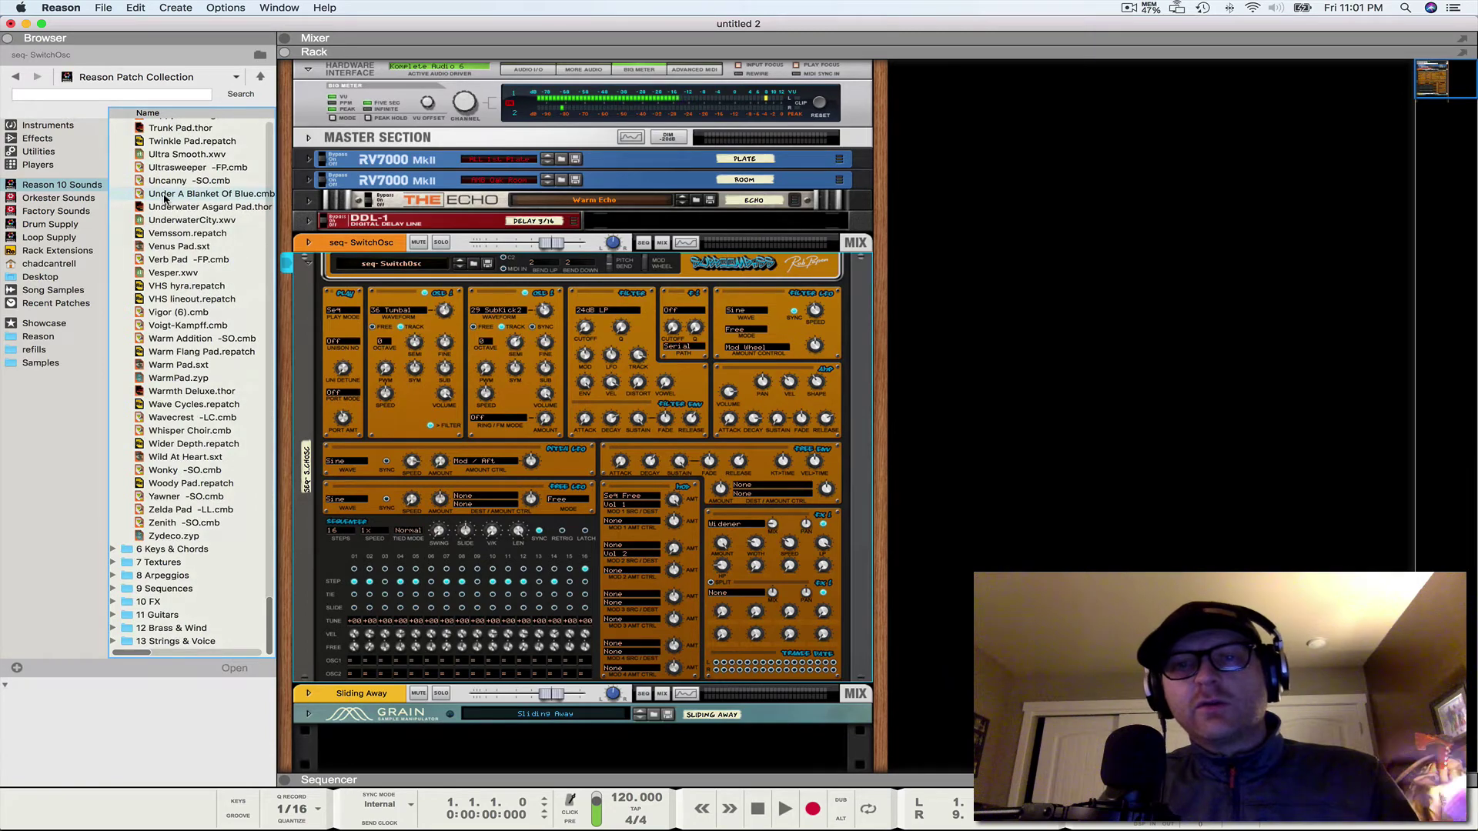
scroll(165, 252, up, 3)
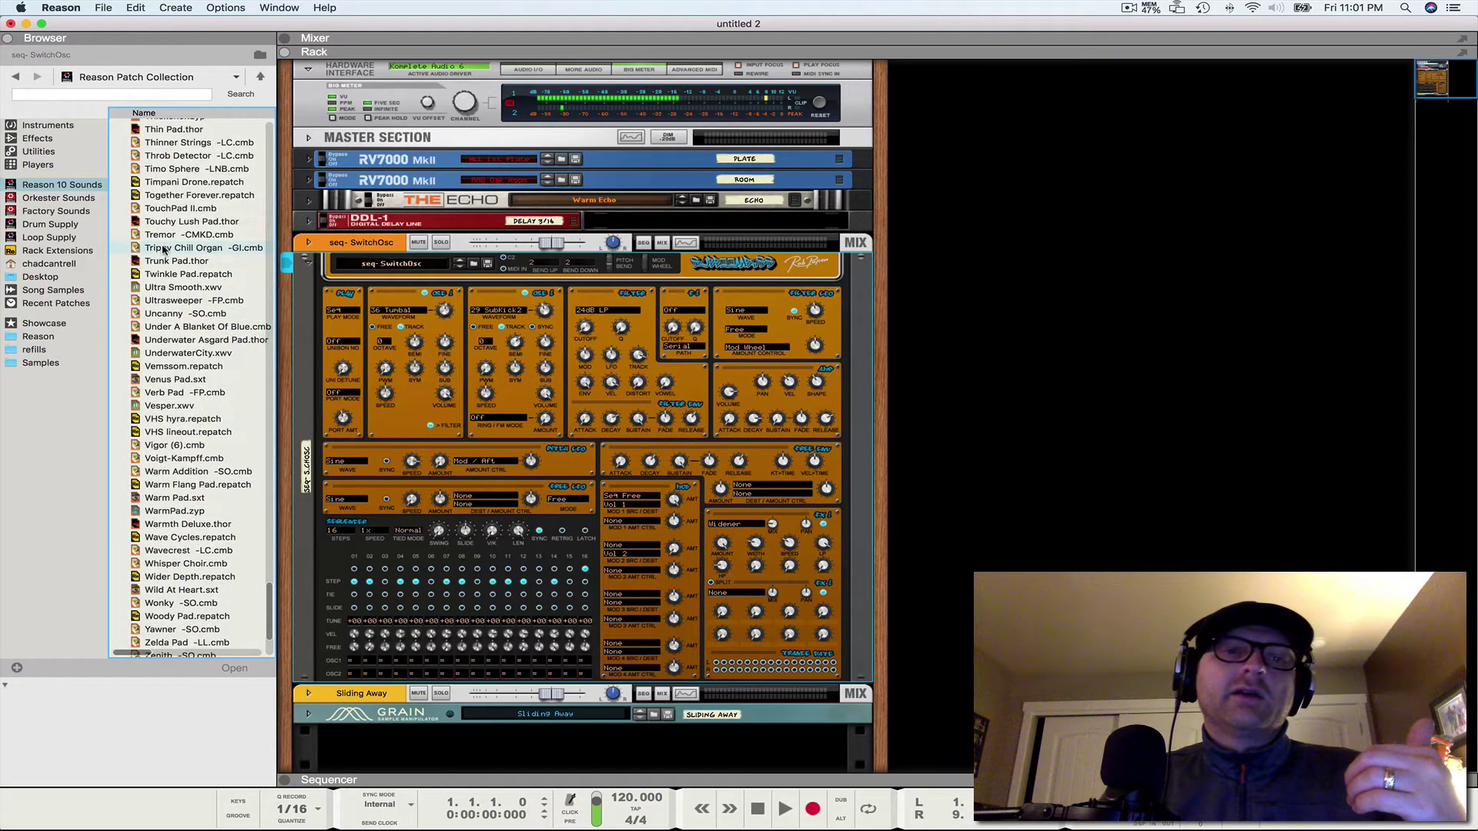
scroll(158, 288, up, 20)
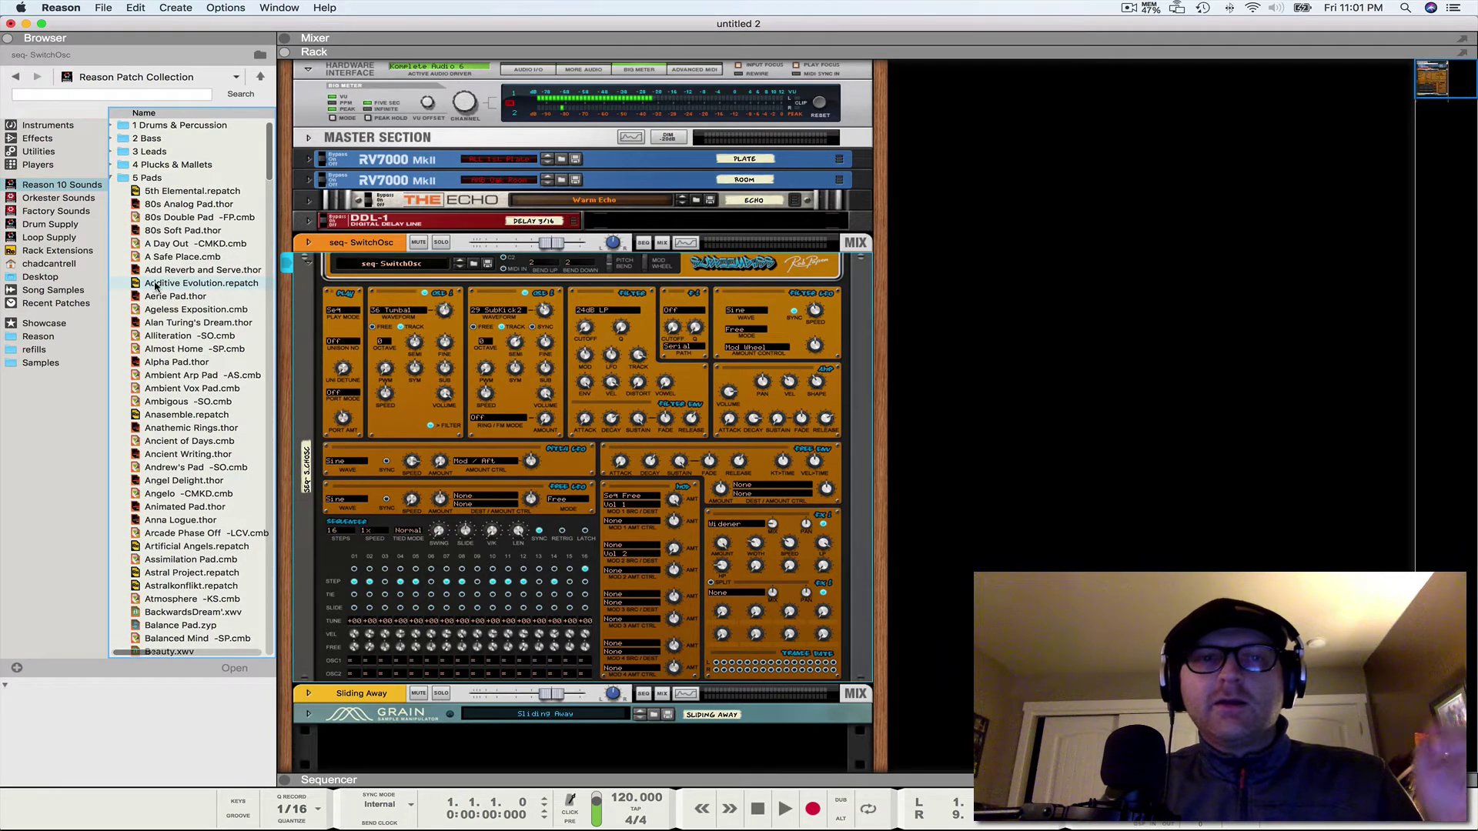
scroll(162, 286, down, 3)
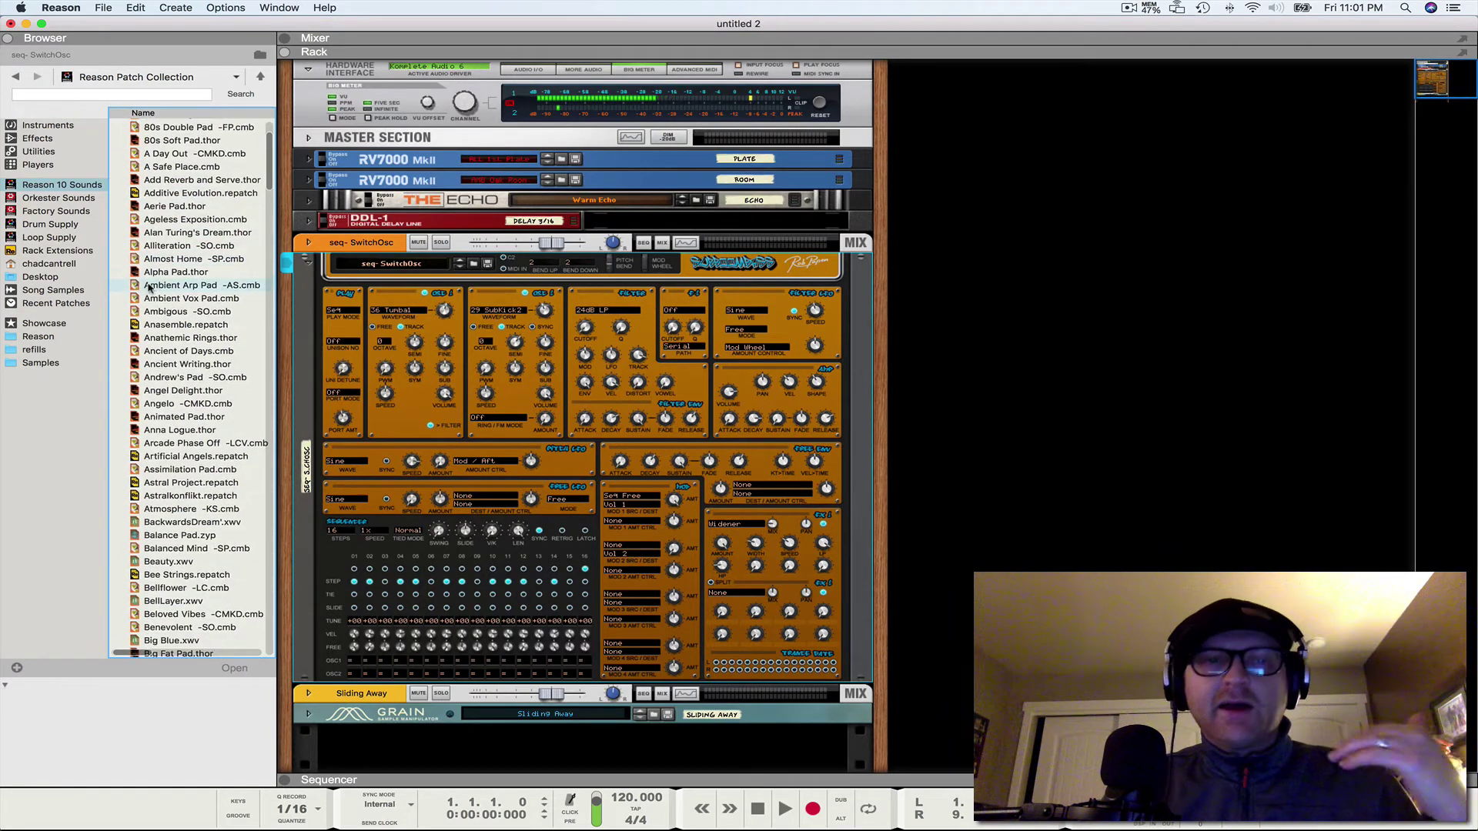
click(44, 337)
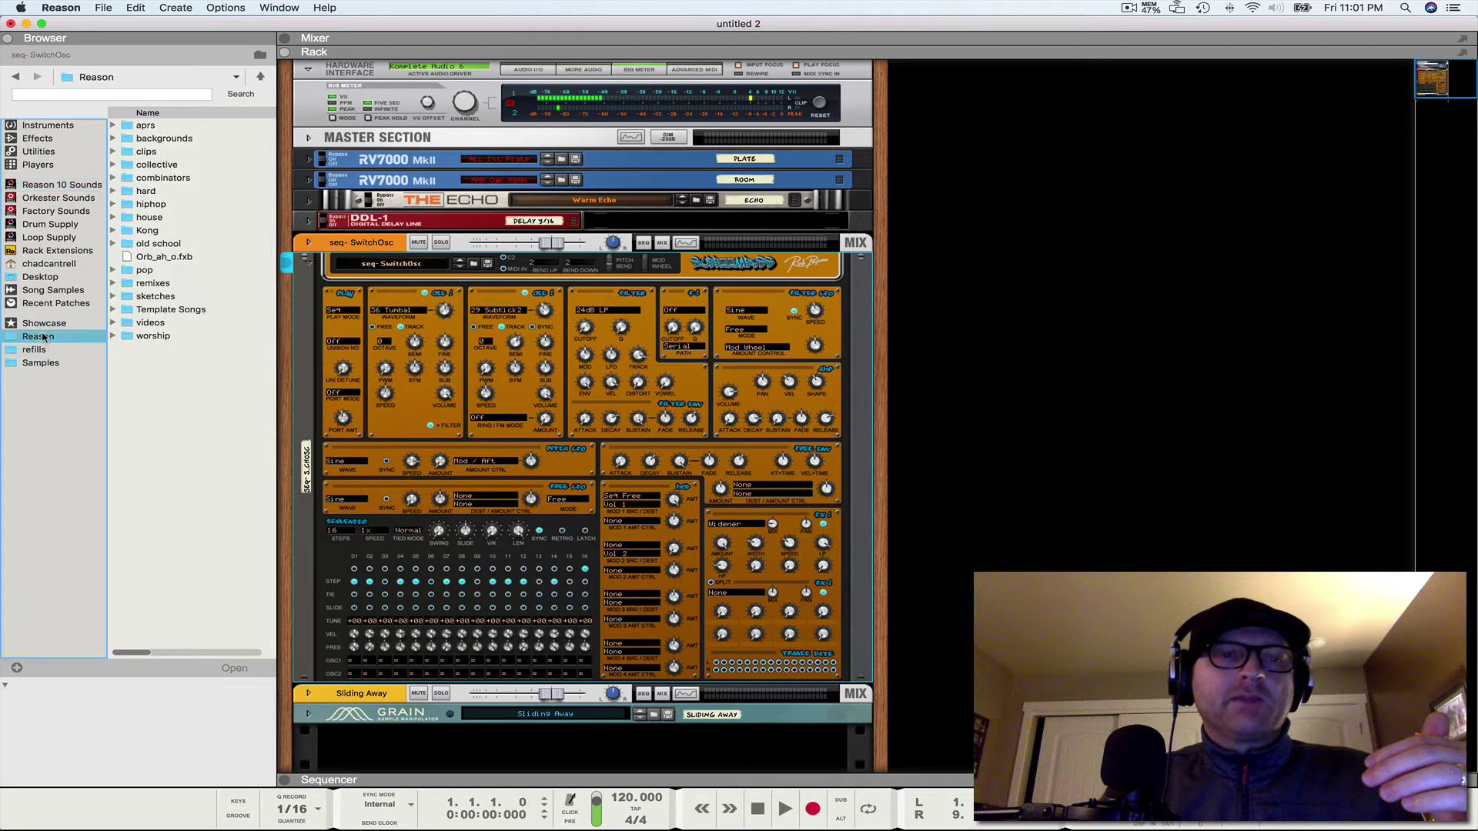
click(111, 339)
double_click(162, 401)
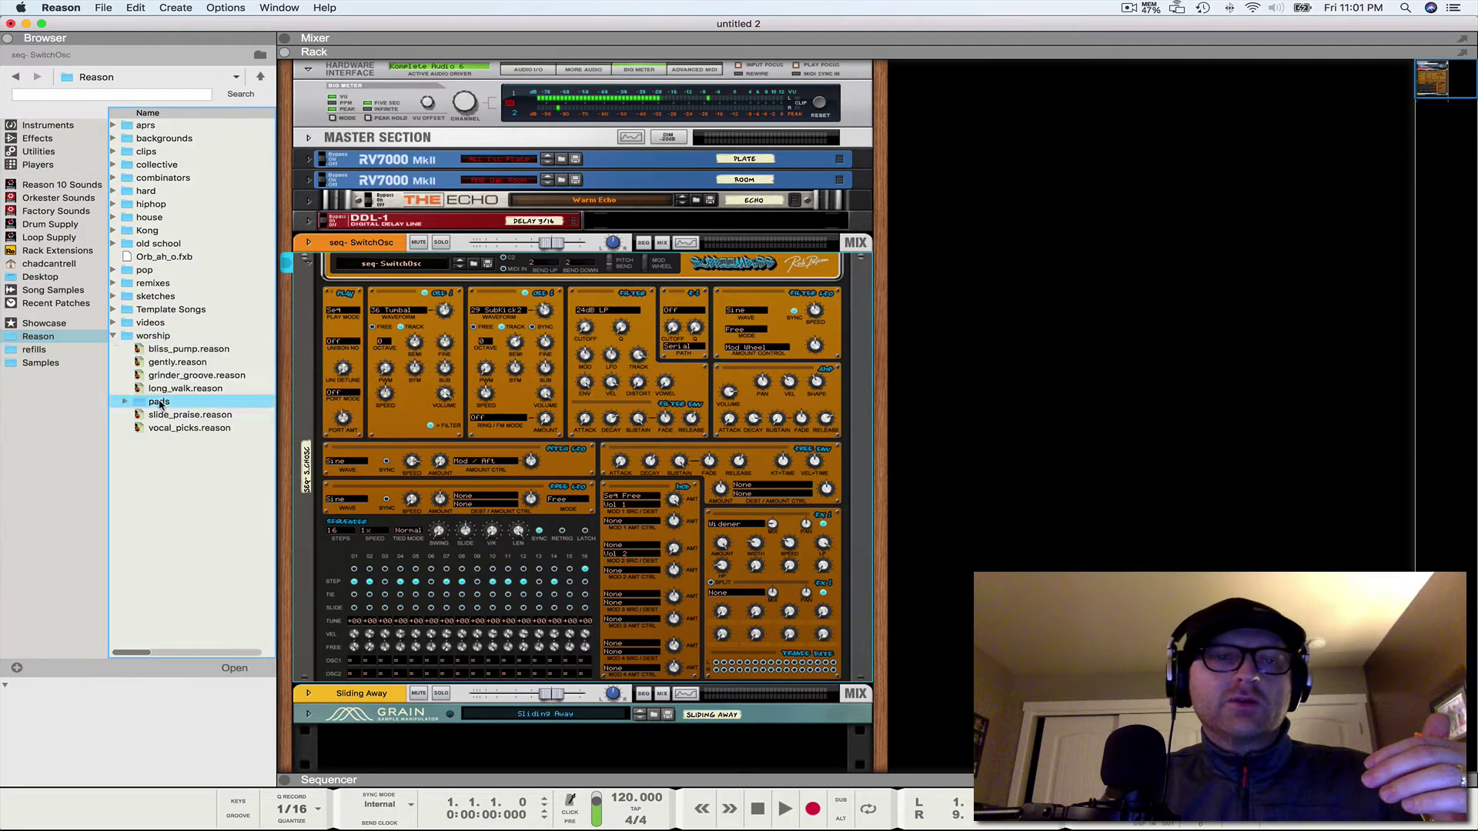
click(210, 125)
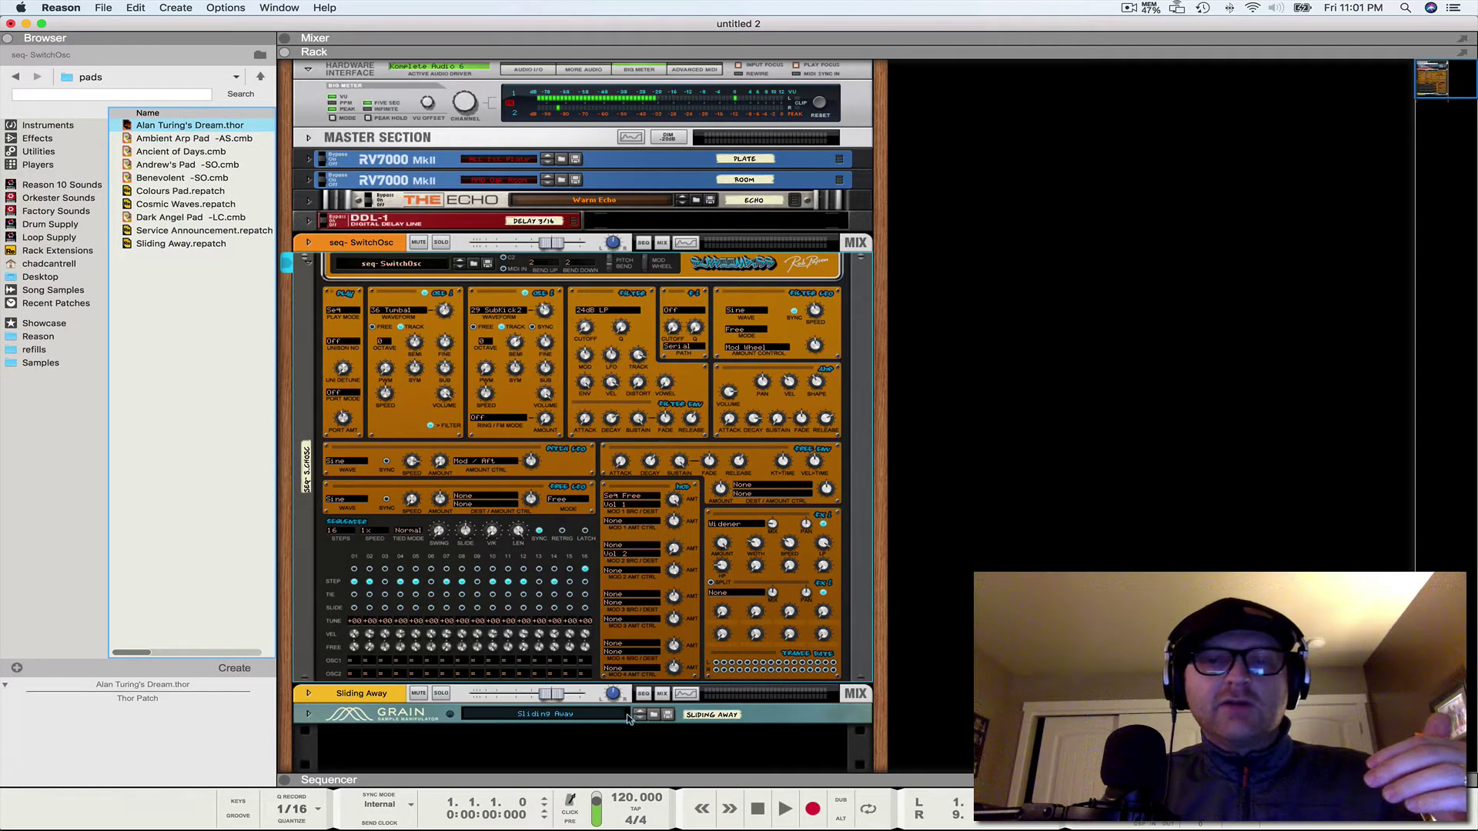
Step: Unfold the Sliding Away Grain device, then cancel the Save Grain Patch dialog without saving
click(308, 715)
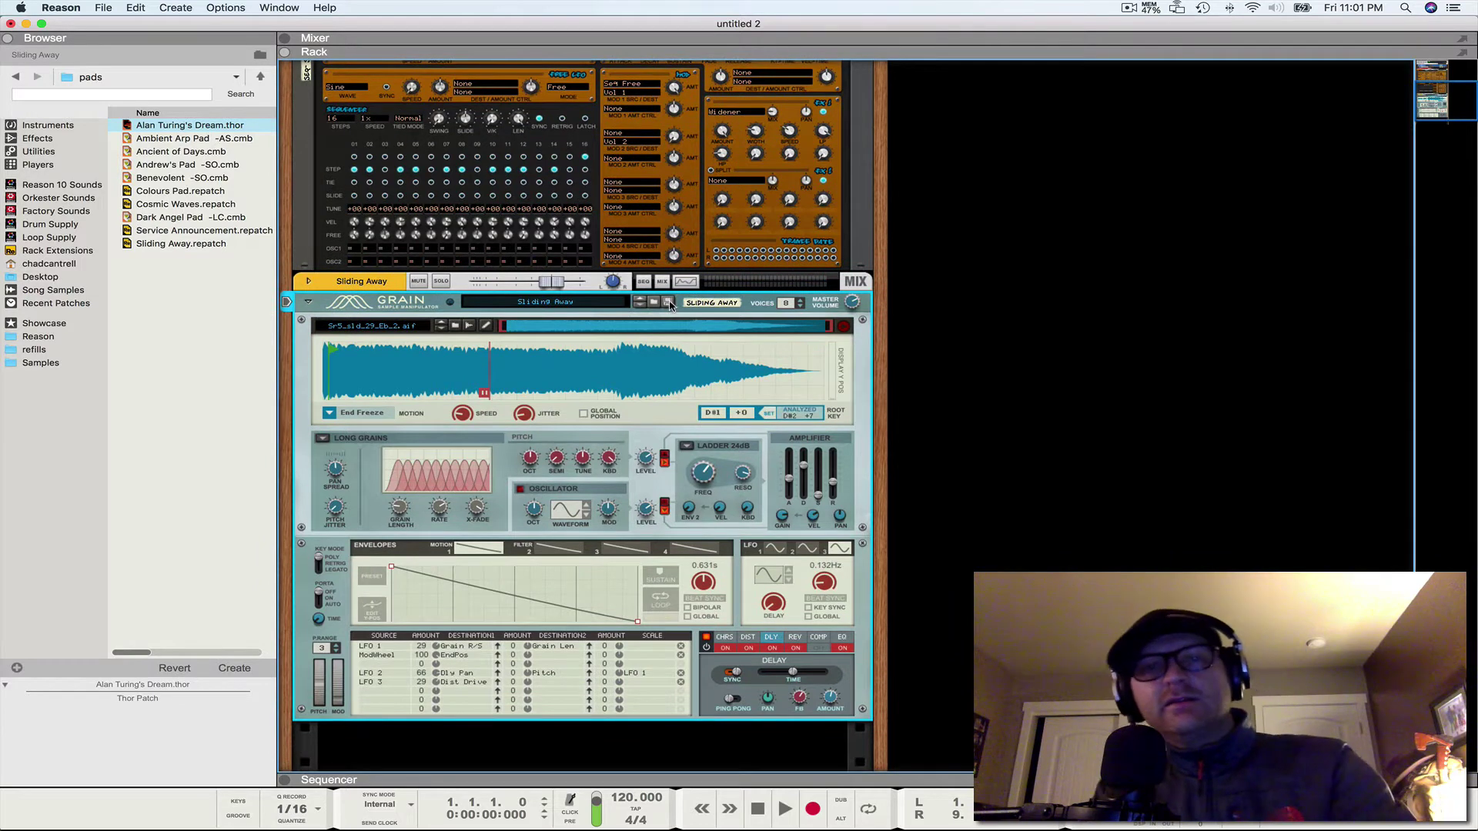
click(669, 302)
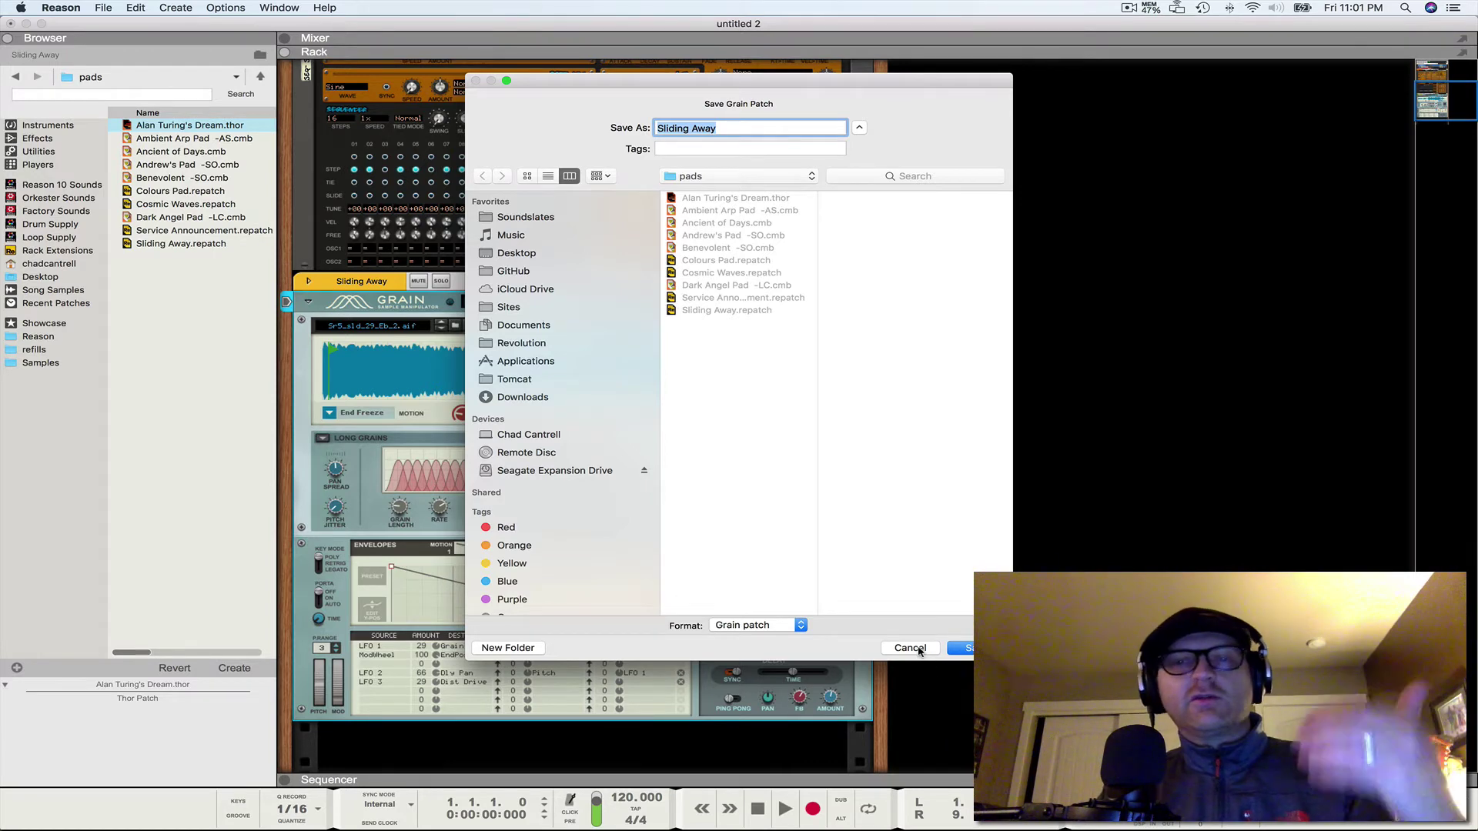
click(916, 649)
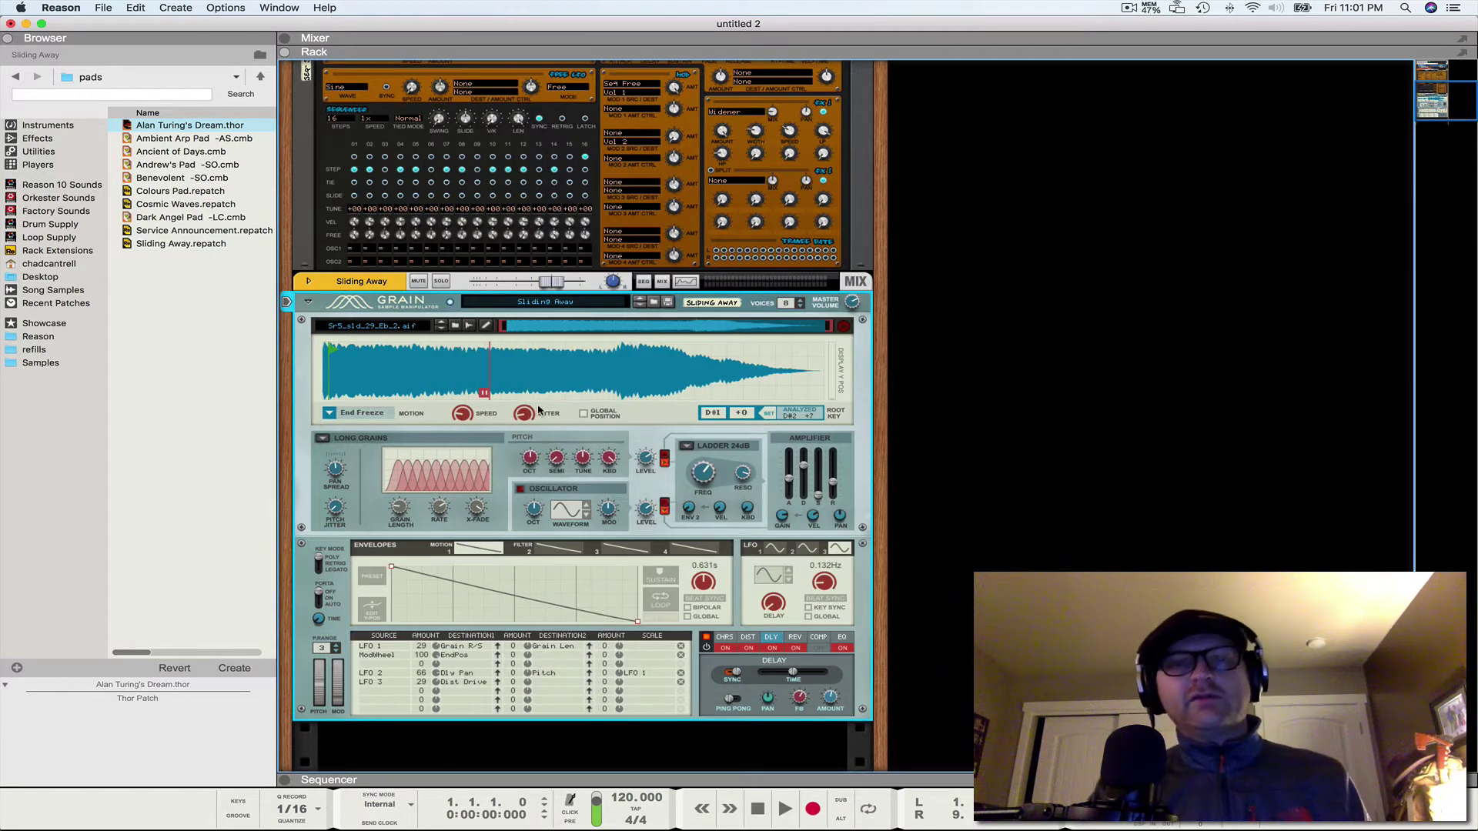
Step: Load Ambient Arp Pad -AS, drop Ancient of Days.cmb onto the Combinator, then return to Reason 10 Sounds
click(216, 137)
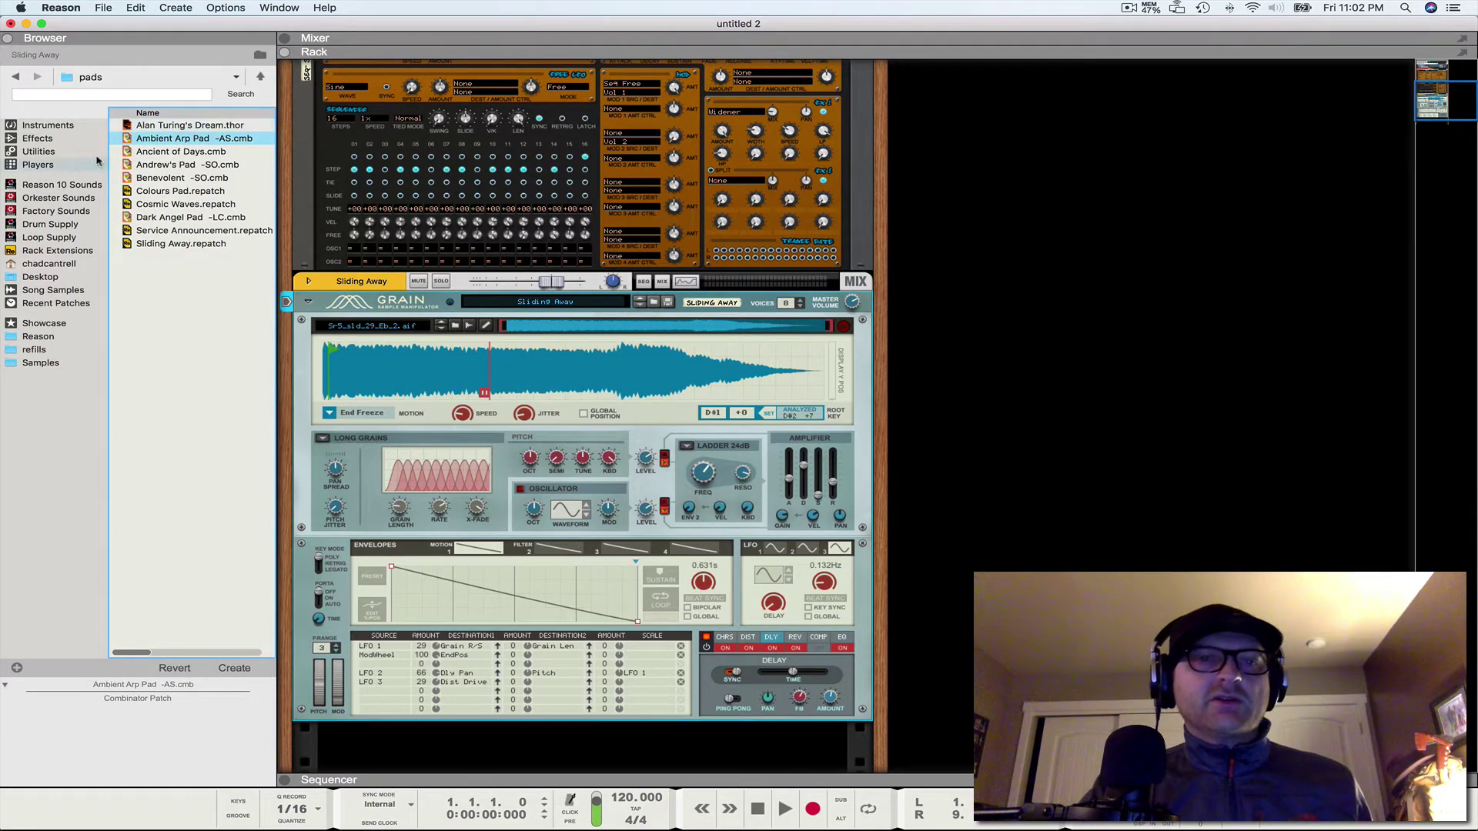
double_click(170, 139)
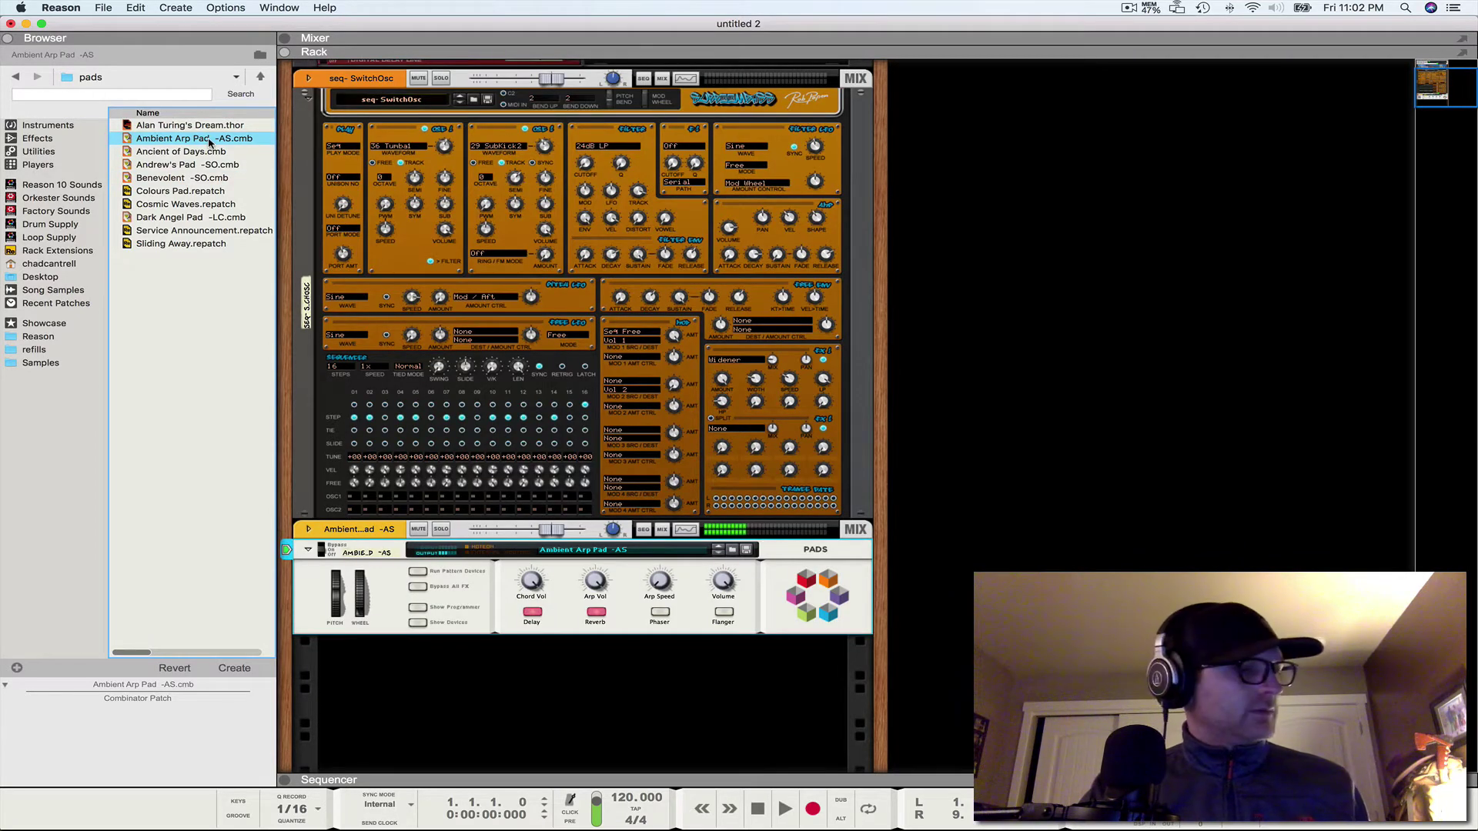
key(Down)
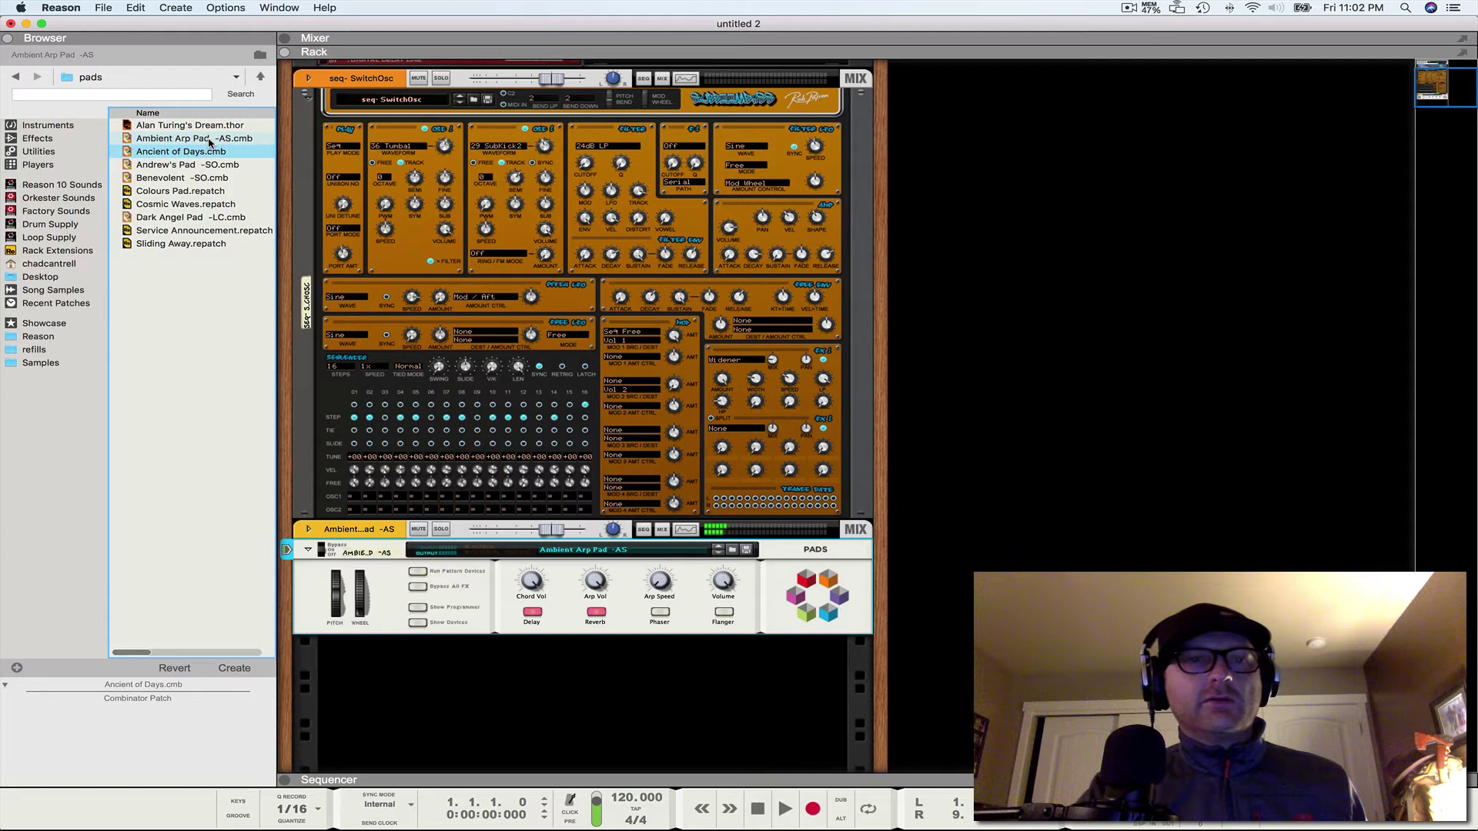
drag(202, 153, 516, 572)
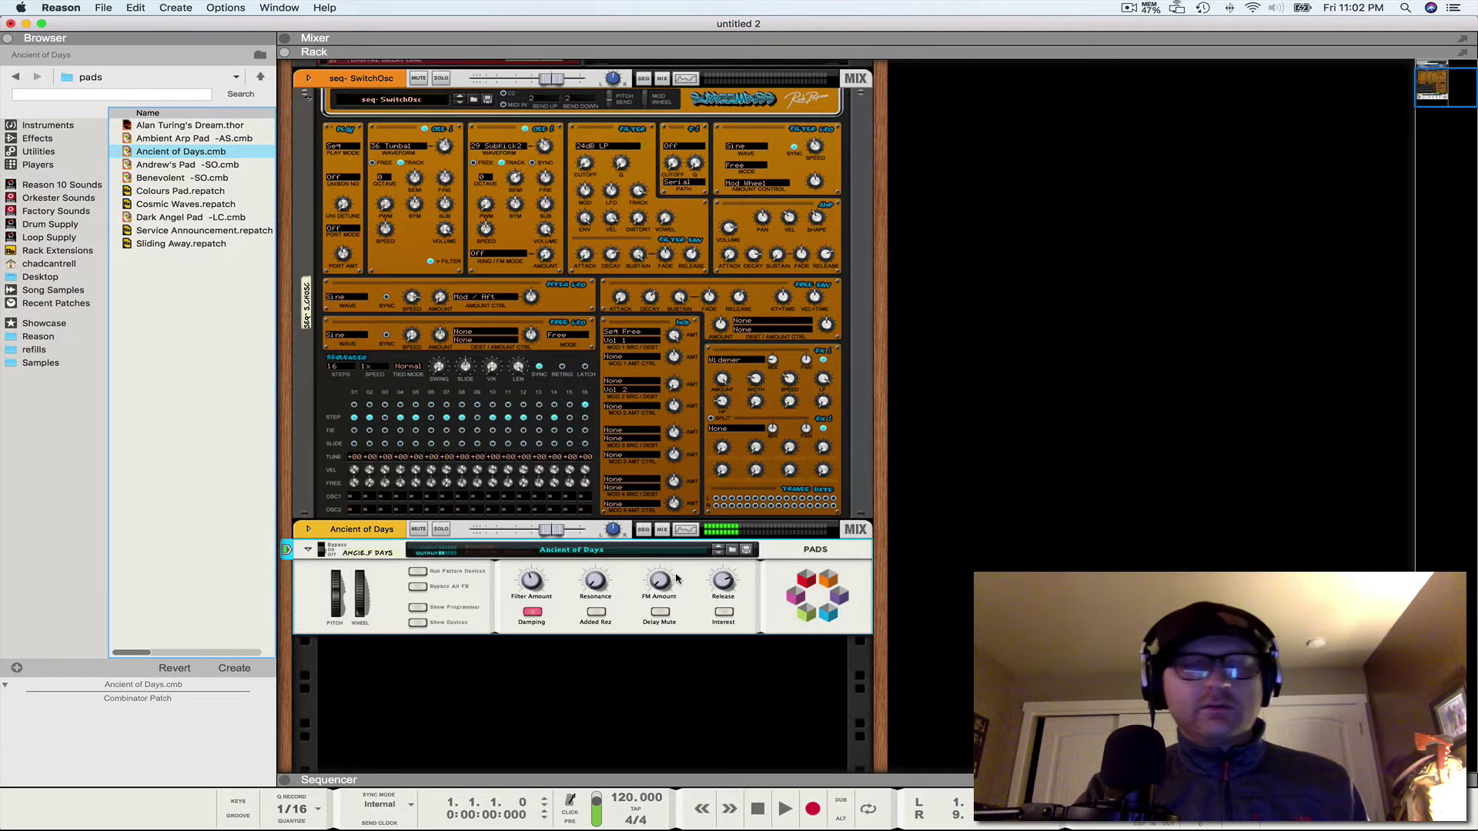
key(Down)
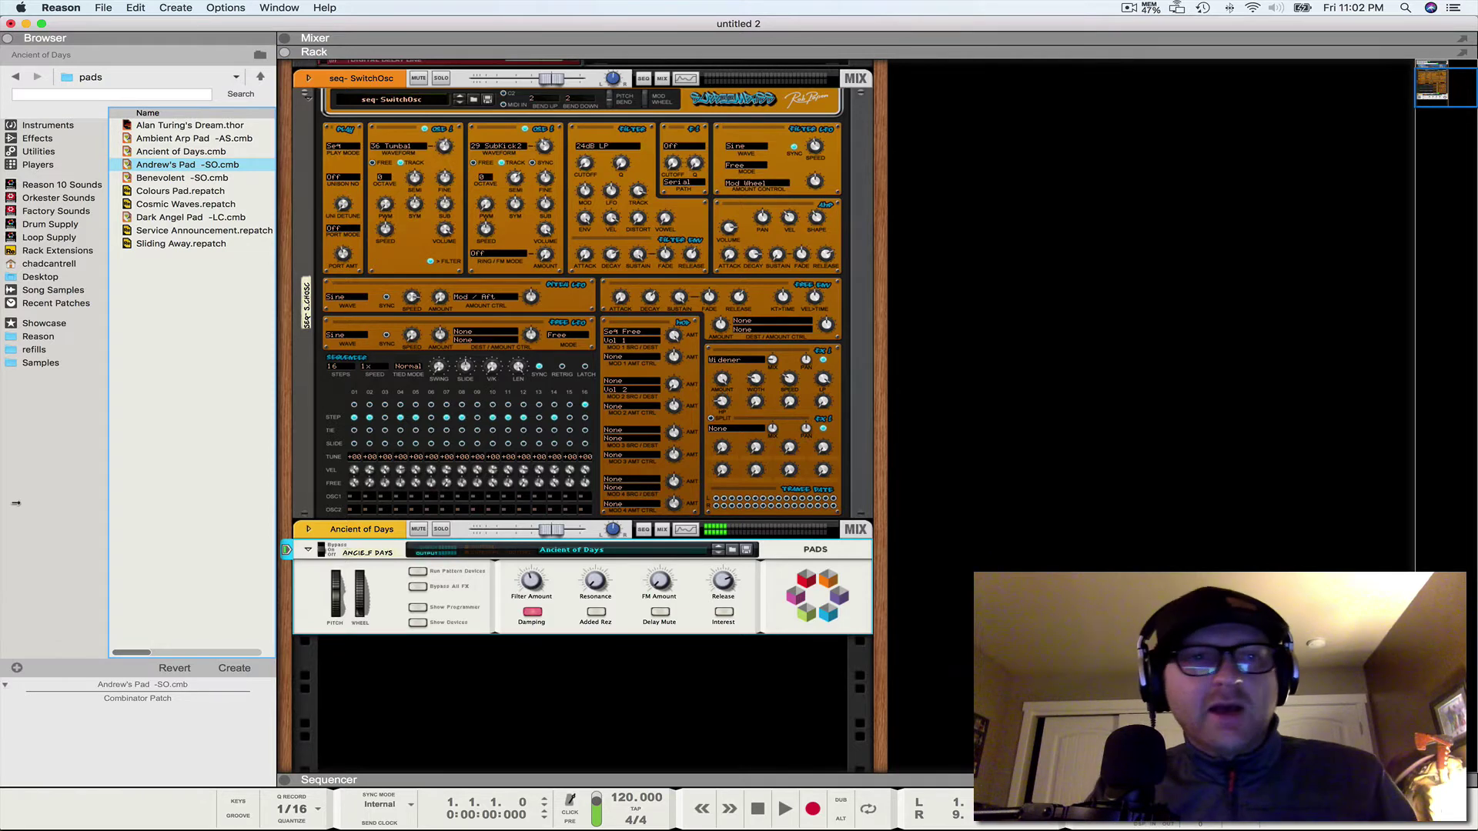
click(59, 186)
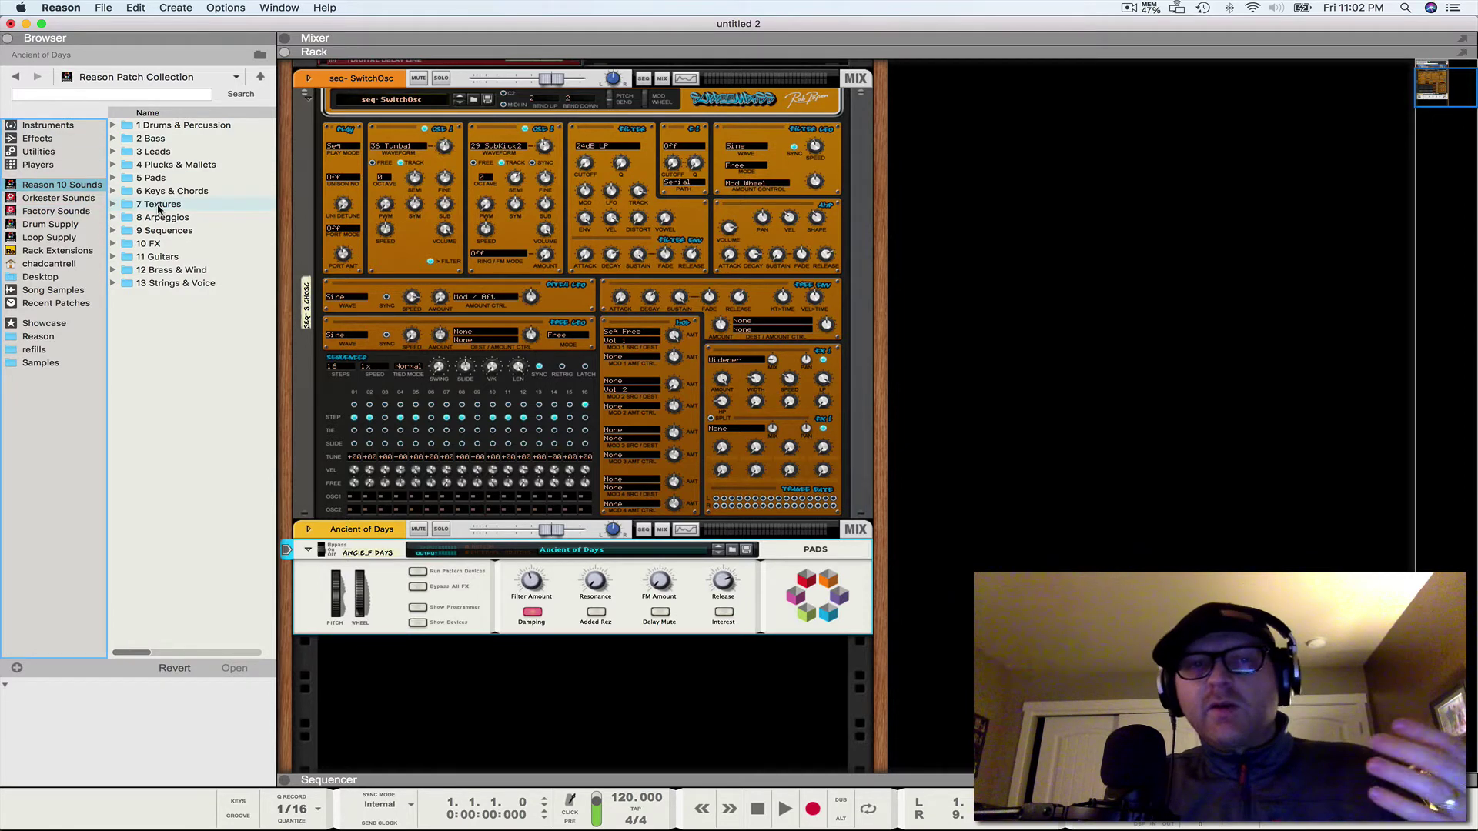
Step: Expand 6 Keys & Chords, switch to Factory Sounds and expand its Combinator Patches folder
click(112, 191)
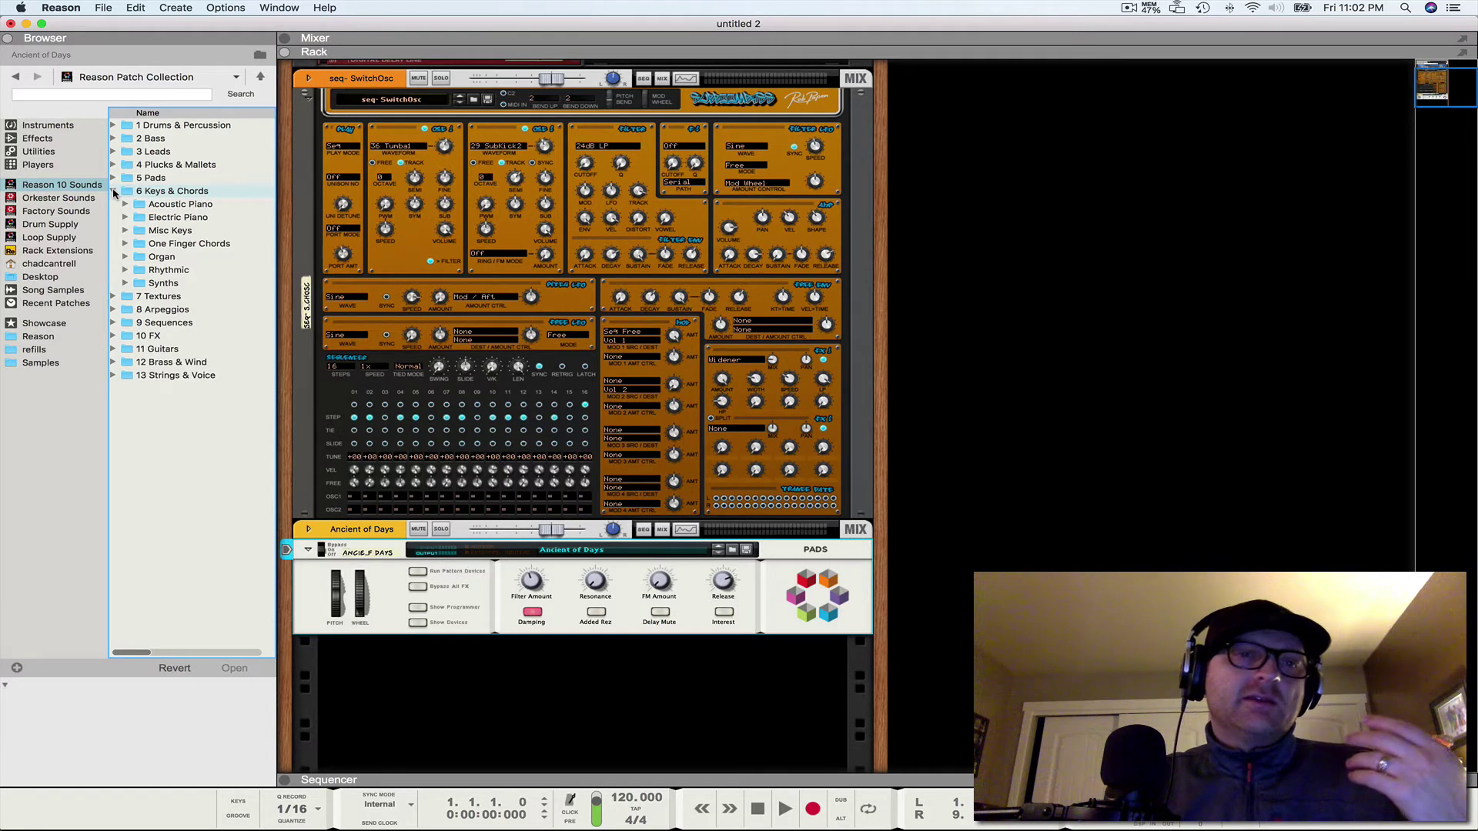
click(67, 215)
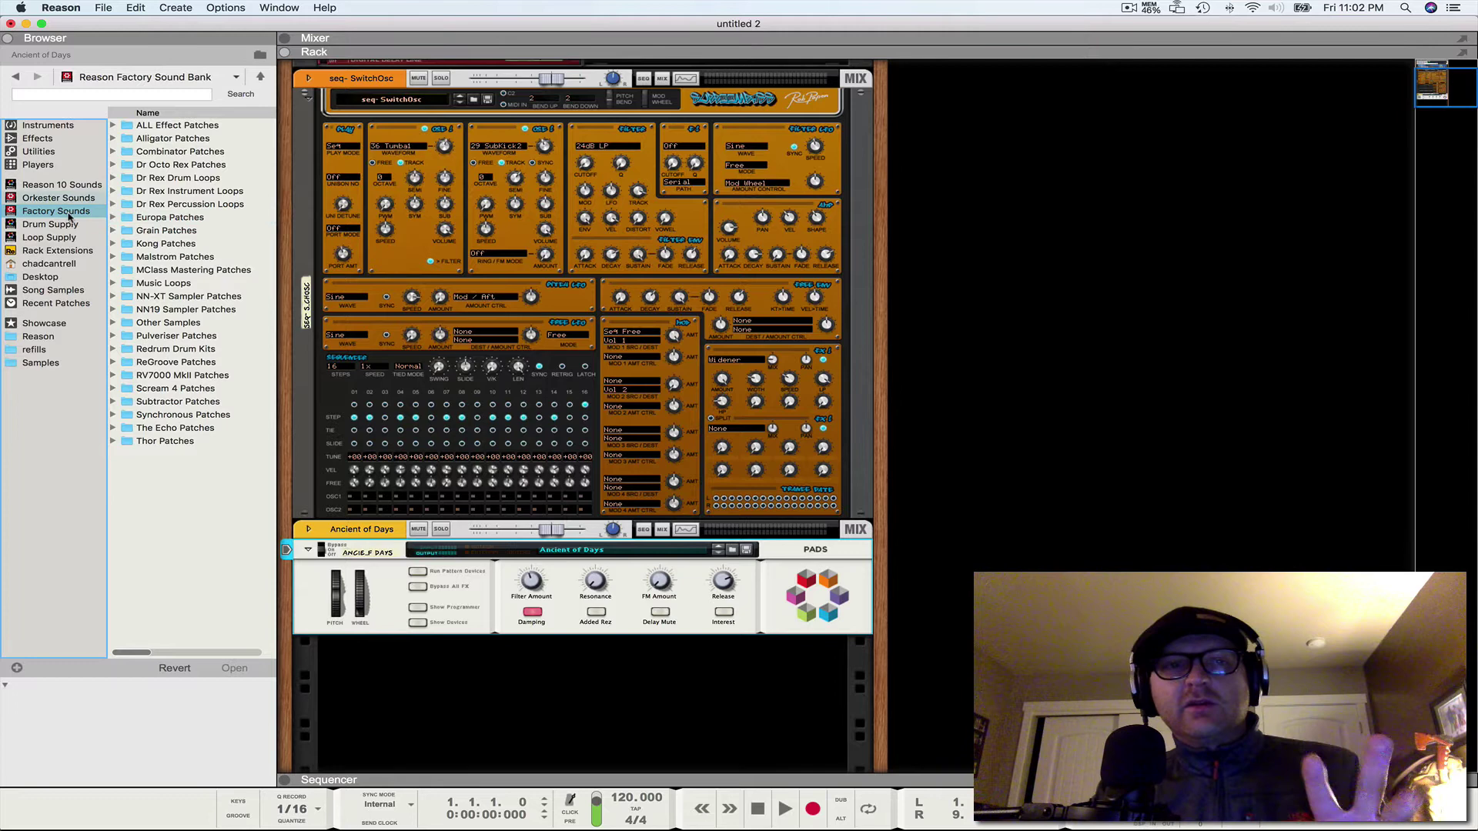
click(112, 152)
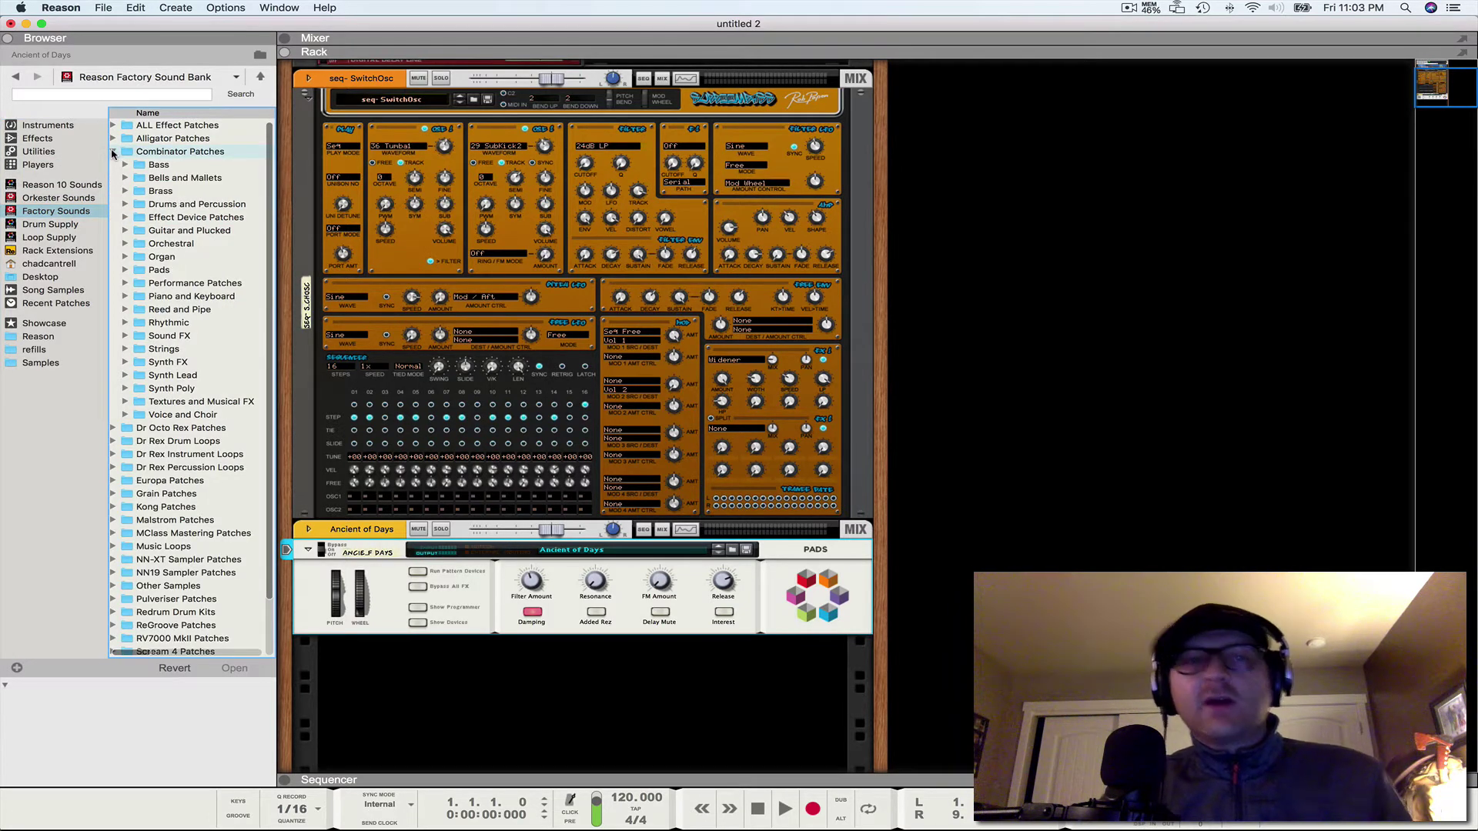
Step: Browse the Bass > Acoustic Bass combinator patches, then collapse the Bass category
click(112, 152)
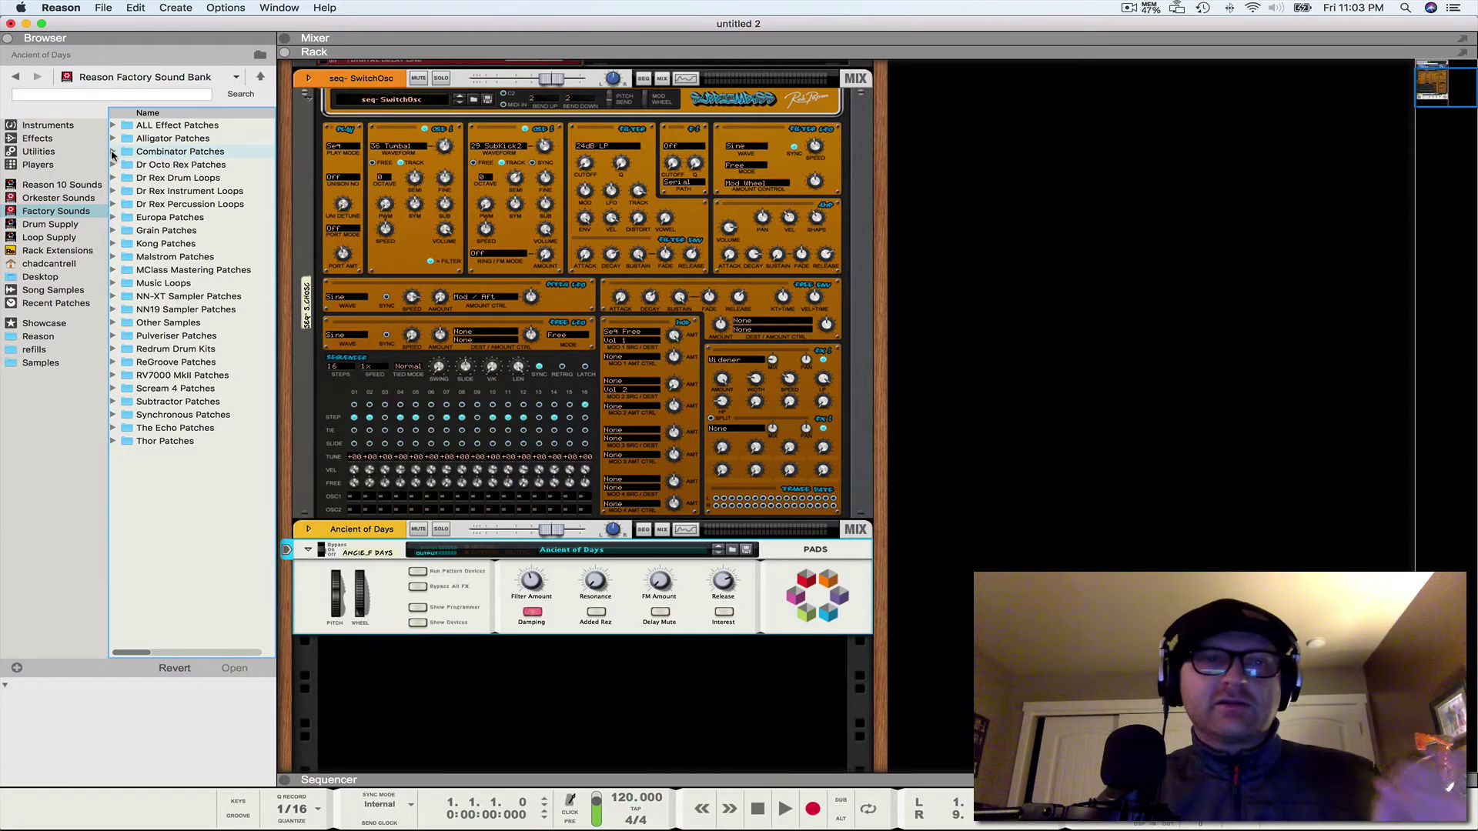
click(113, 151)
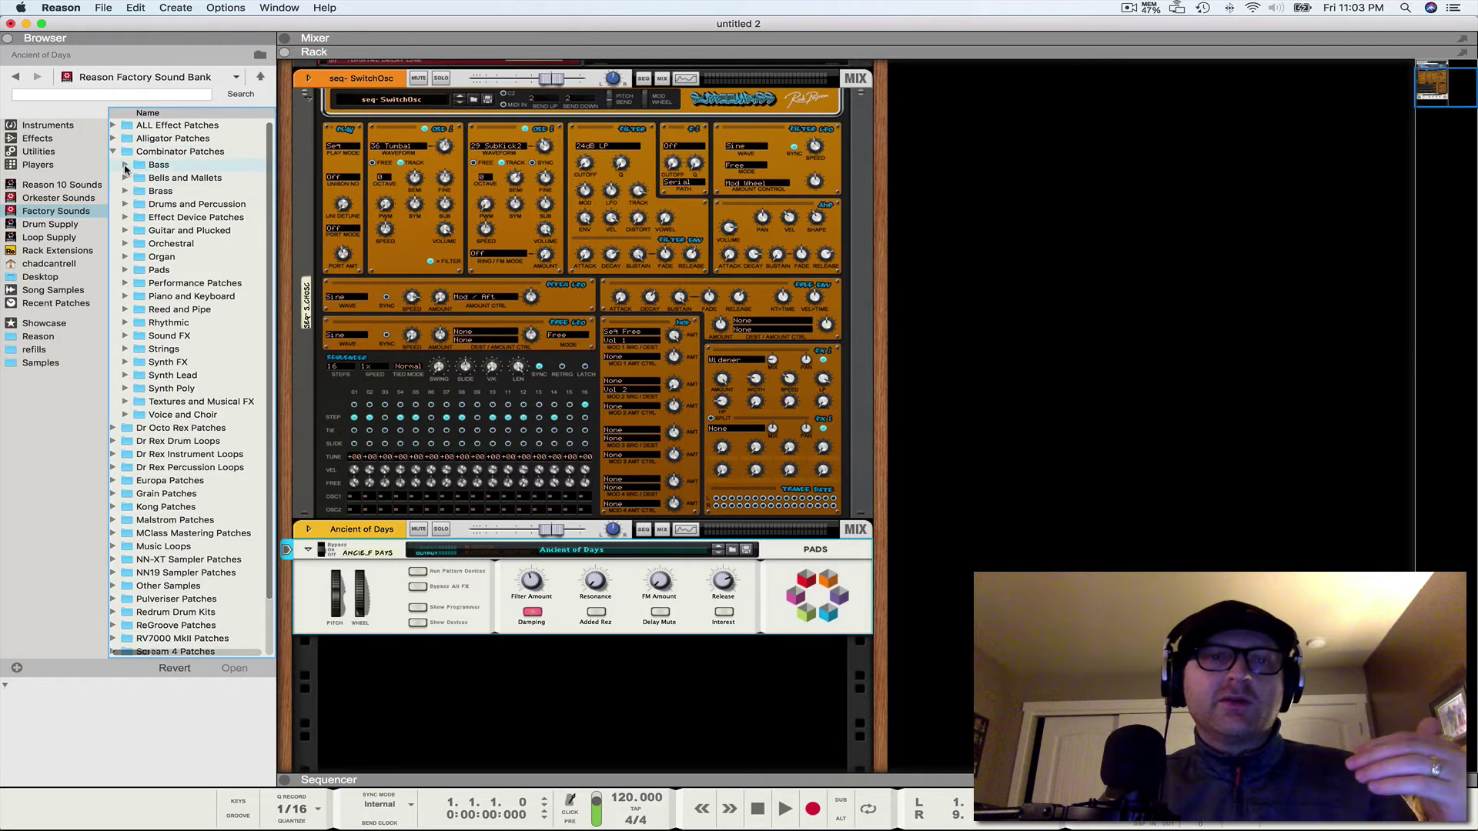
click(125, 165)
click(136, 179)
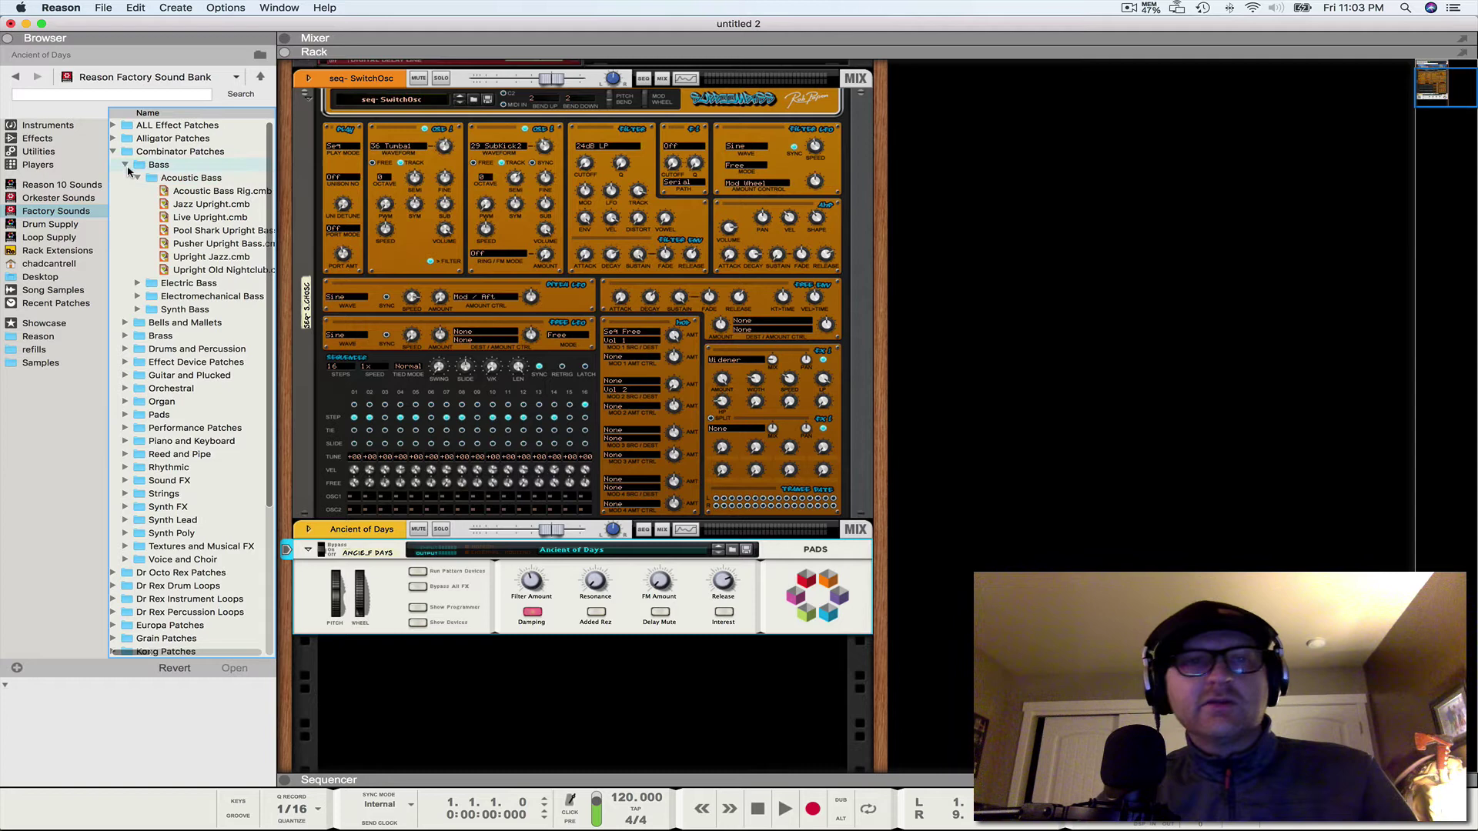
click(125, 165)
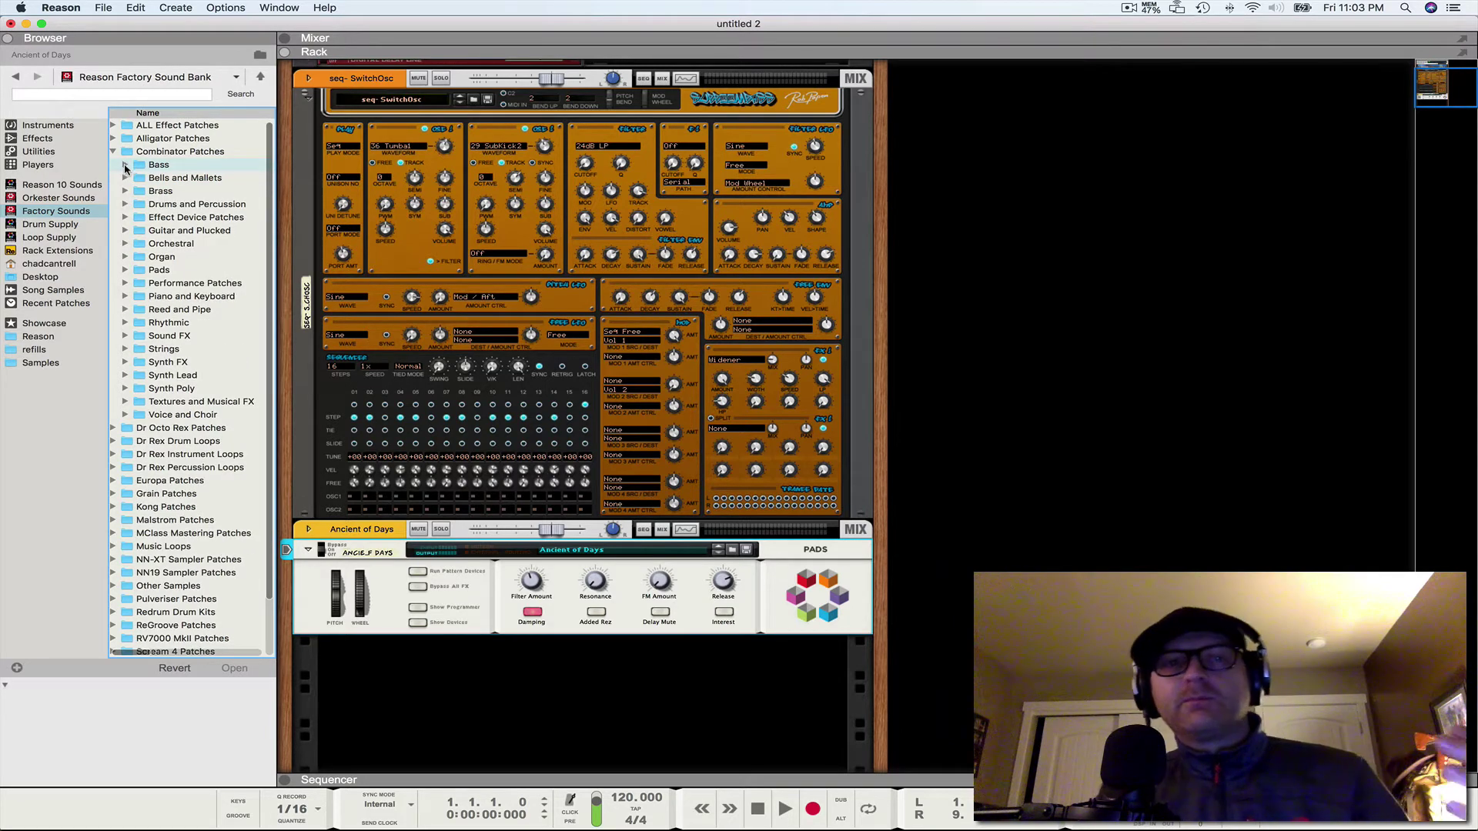
Step: Look through the Pads combinator patches, then collapse Pads and the Combinator Patches folder
click(125, 270)
scroll(161, 275, down, 5)
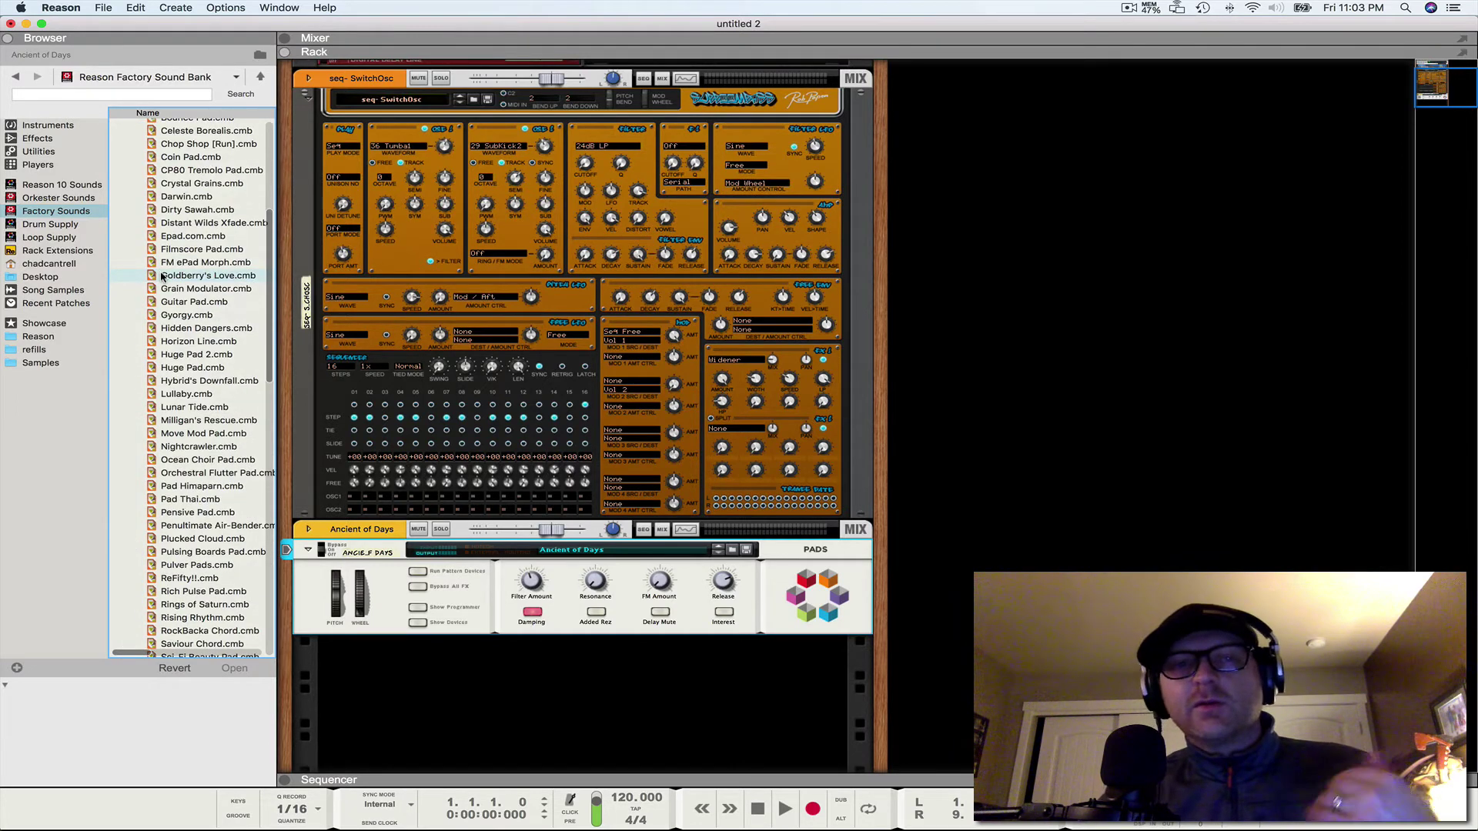
scroll(160, 275, up, 7)
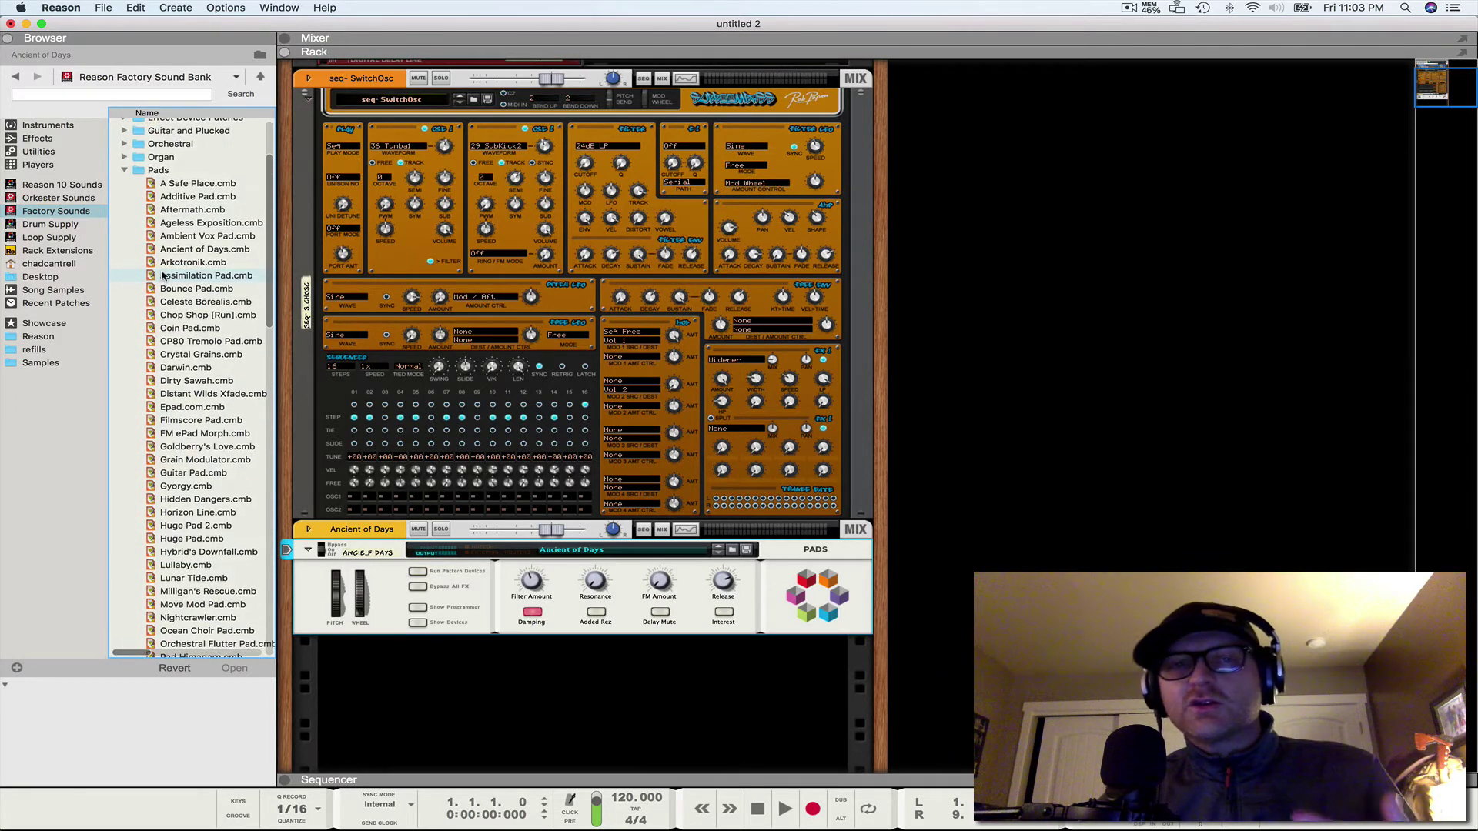
click(125, 170)
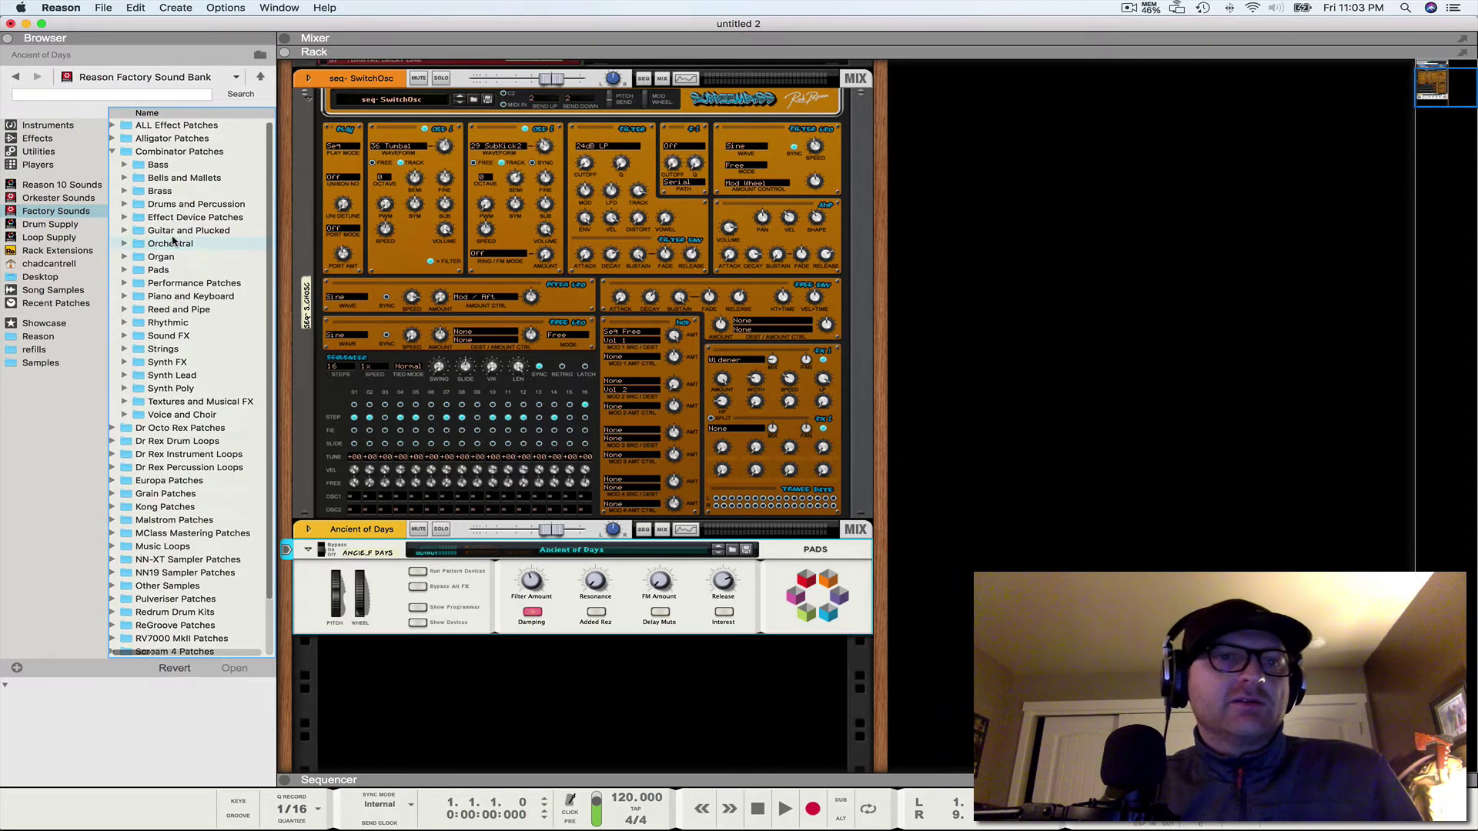
scroll(173, 241, up, 3)
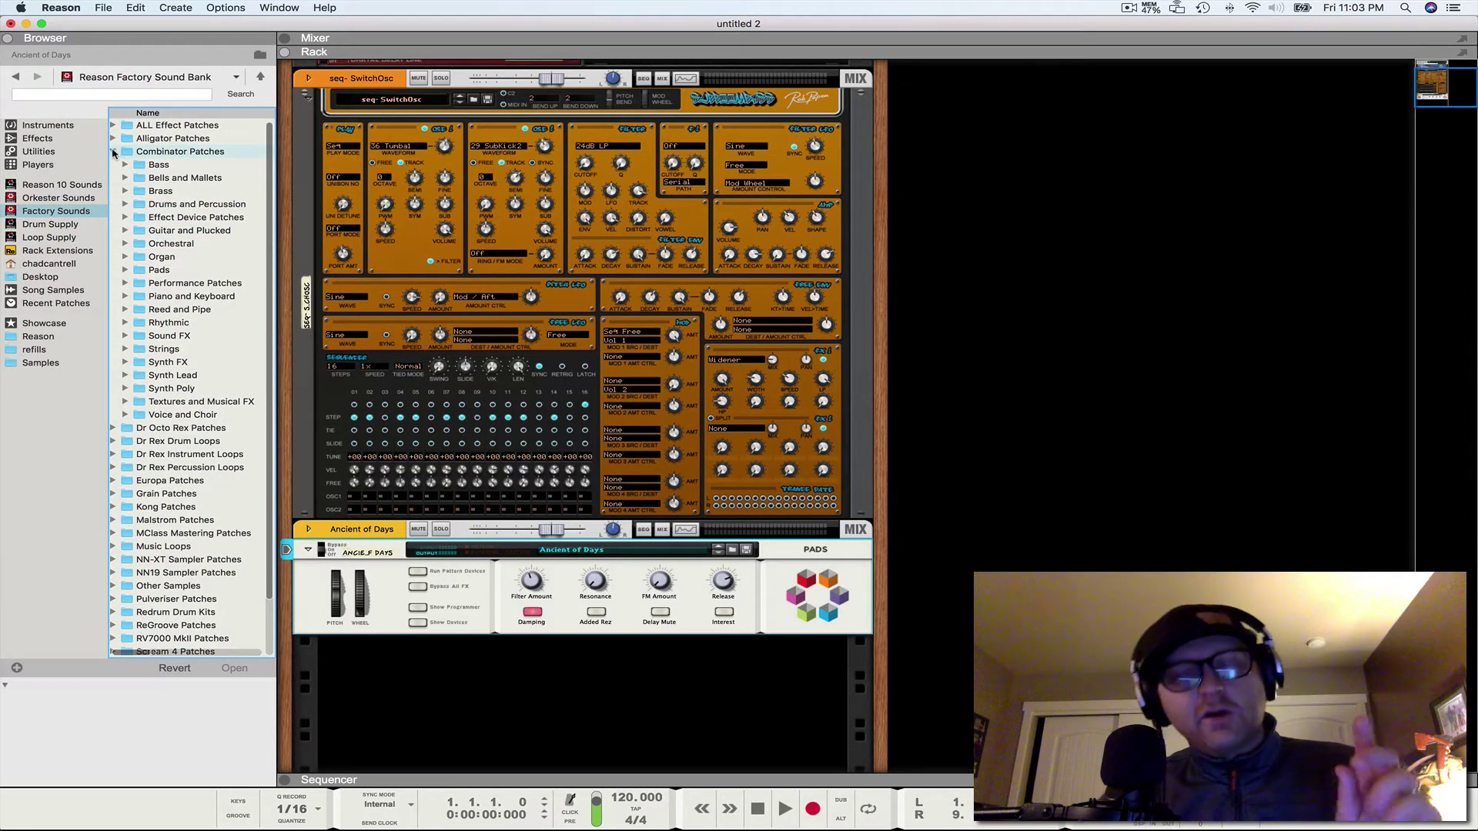
click(114, 152)
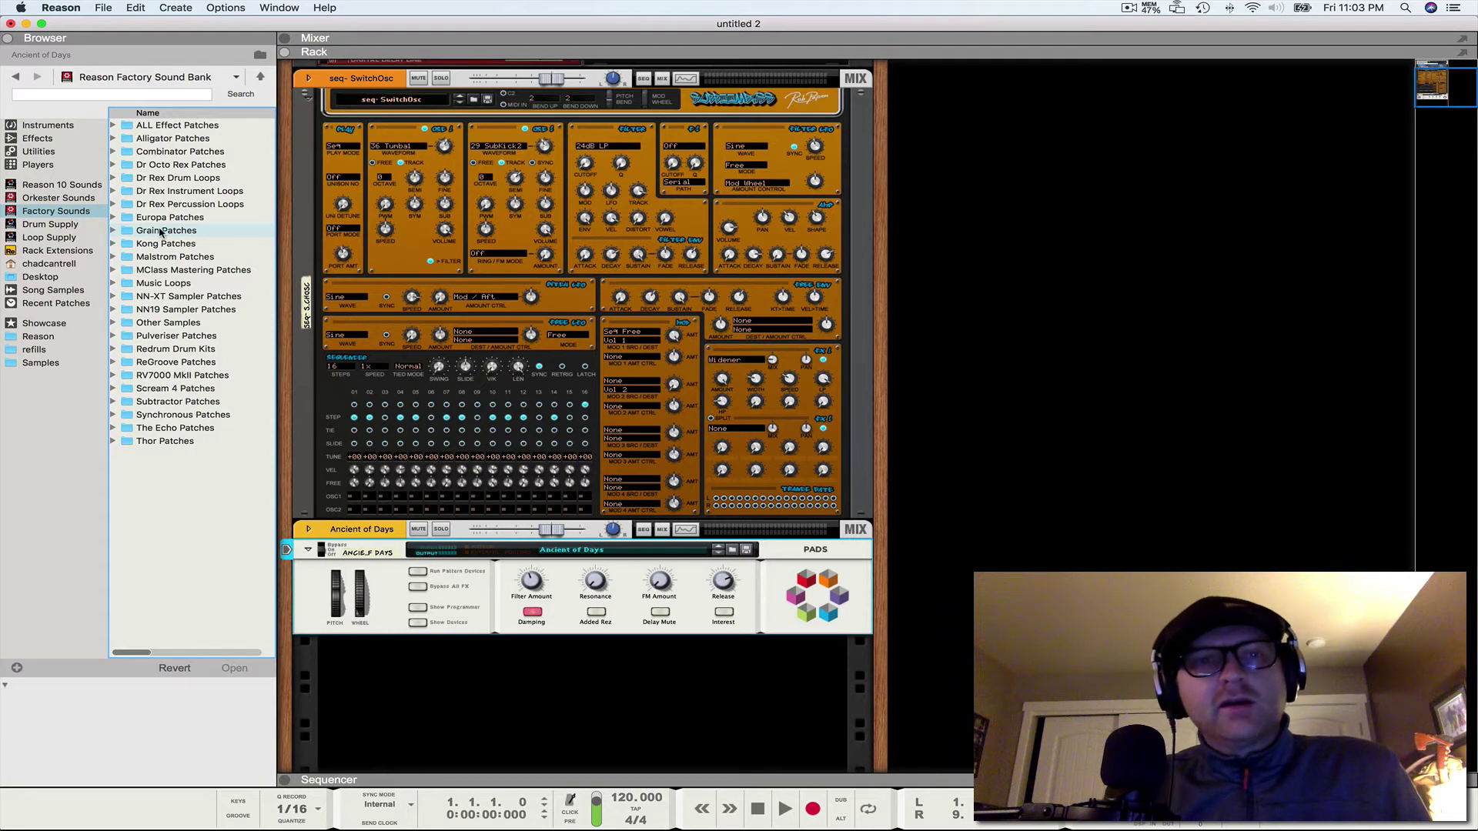
Step: Expand the Europa Patches and Grain Patches folders to inspect them, then collapse both
click(113, 218)
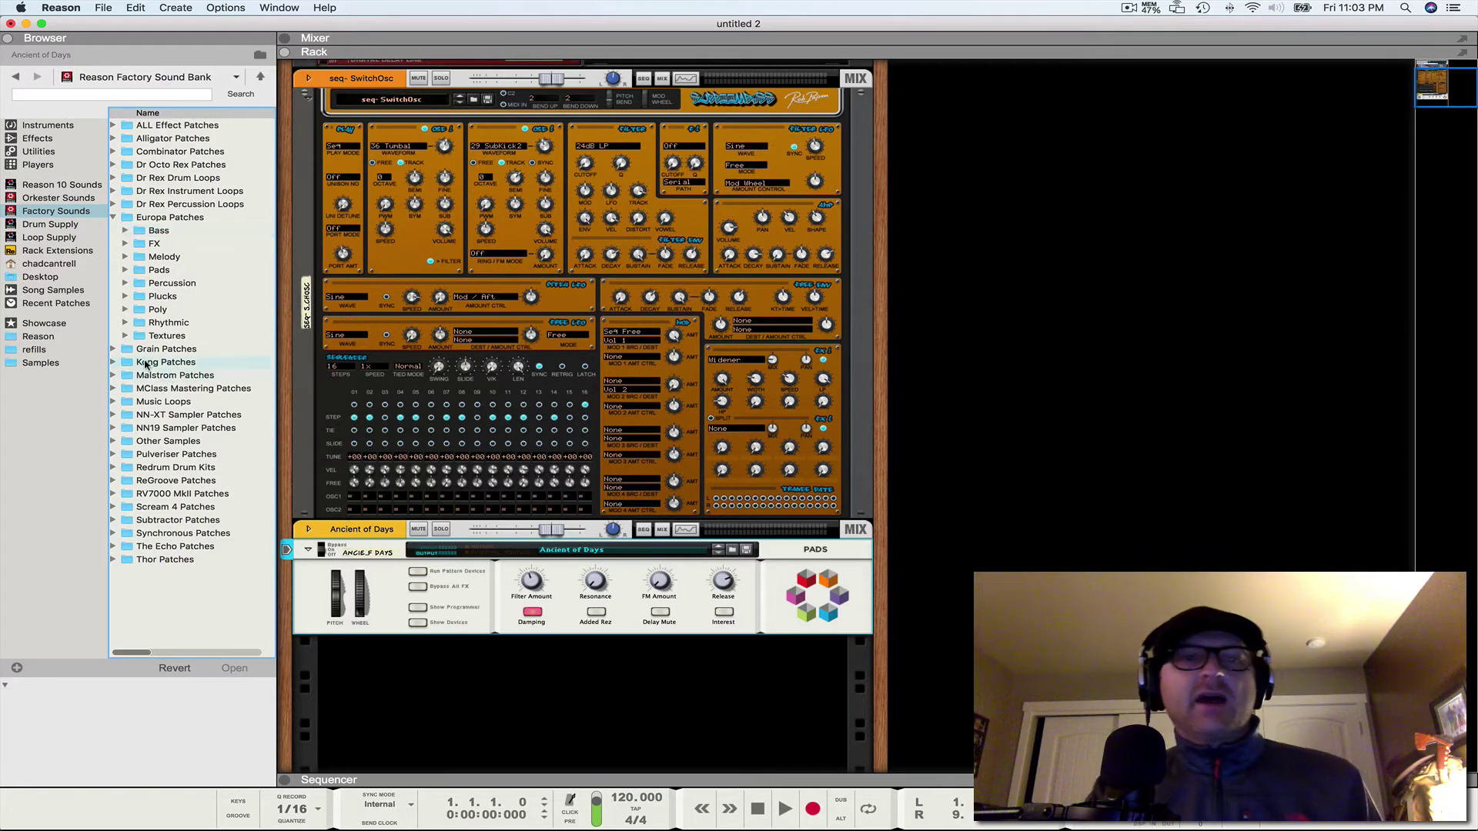
click(114, 350)
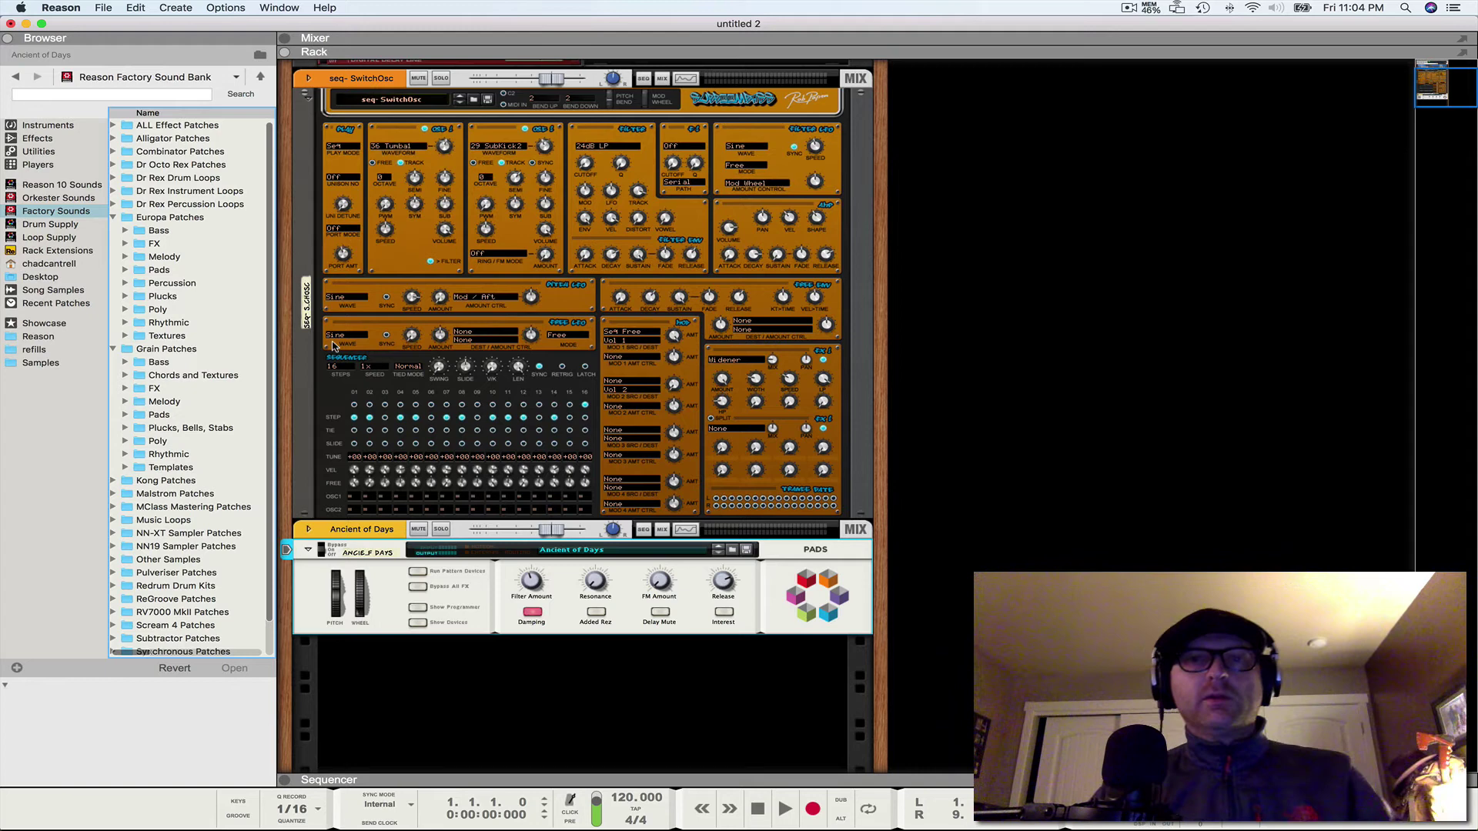
click(113, 349)
click(113, 218)
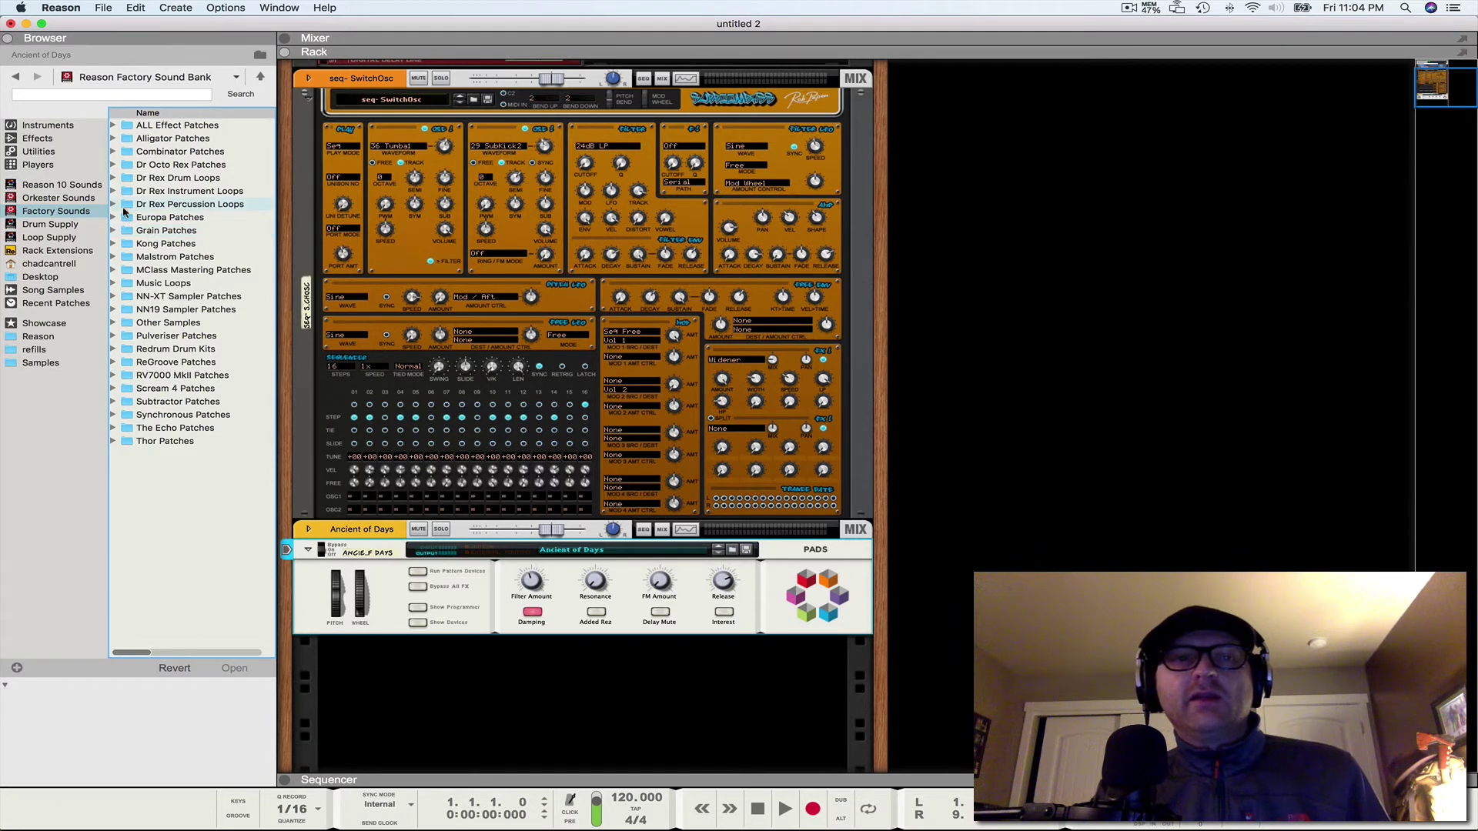
Step: Search the browser for 'pad', scroll through the results, then delete the search text
click(110, 97)
text(pad)
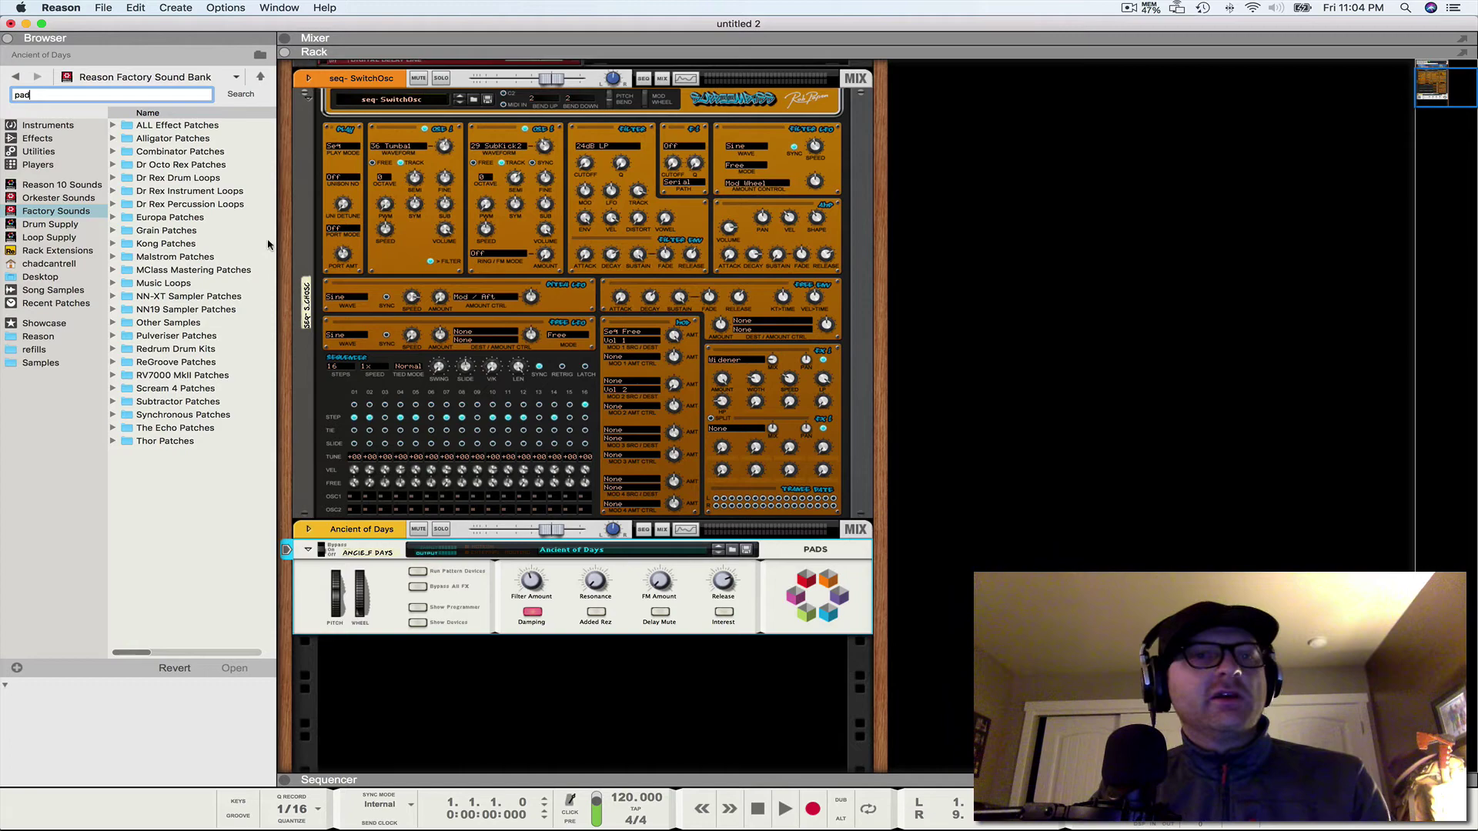
key(Return)
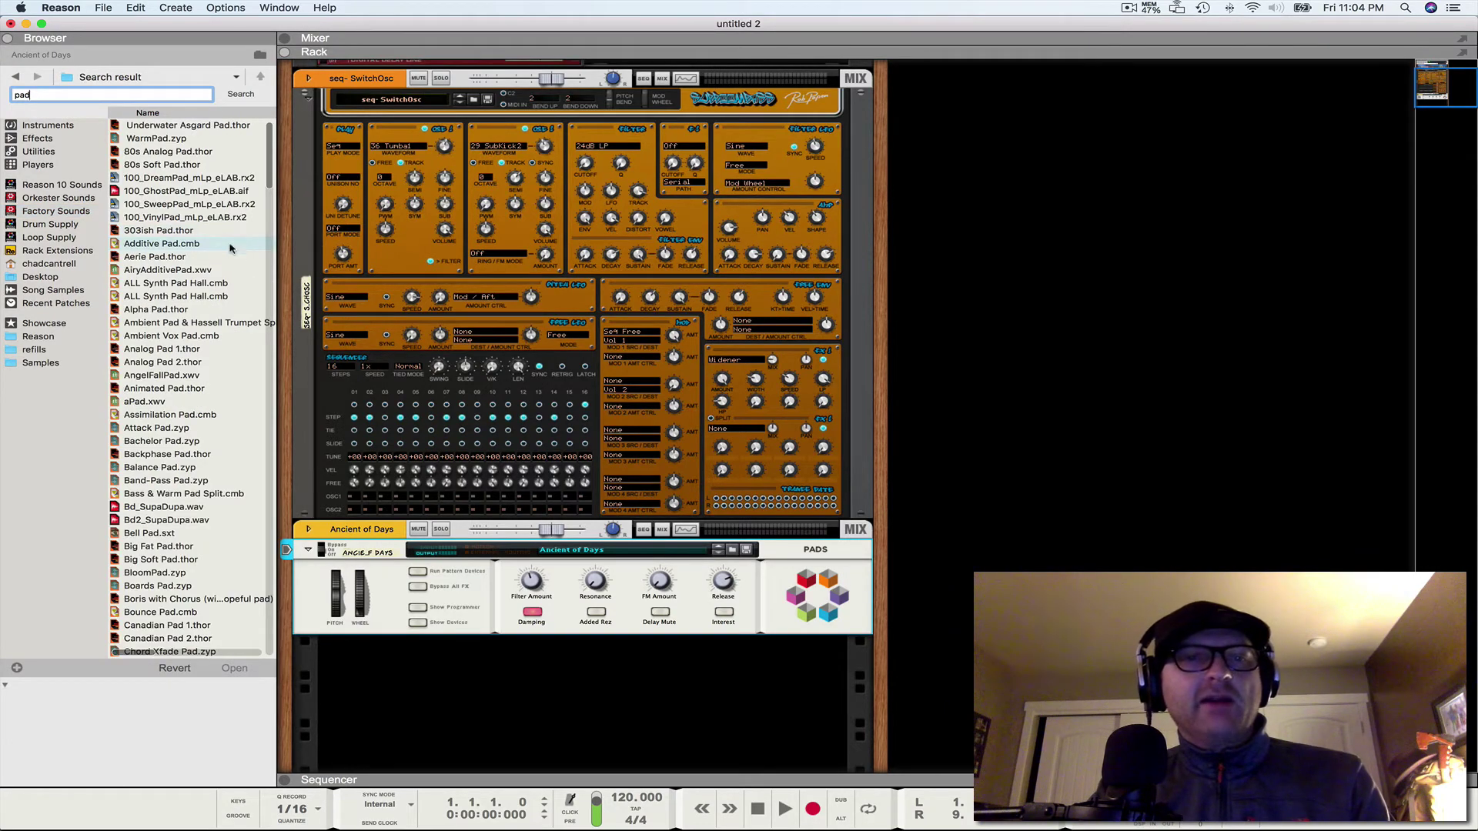
scroll(191, 485, down, 15)
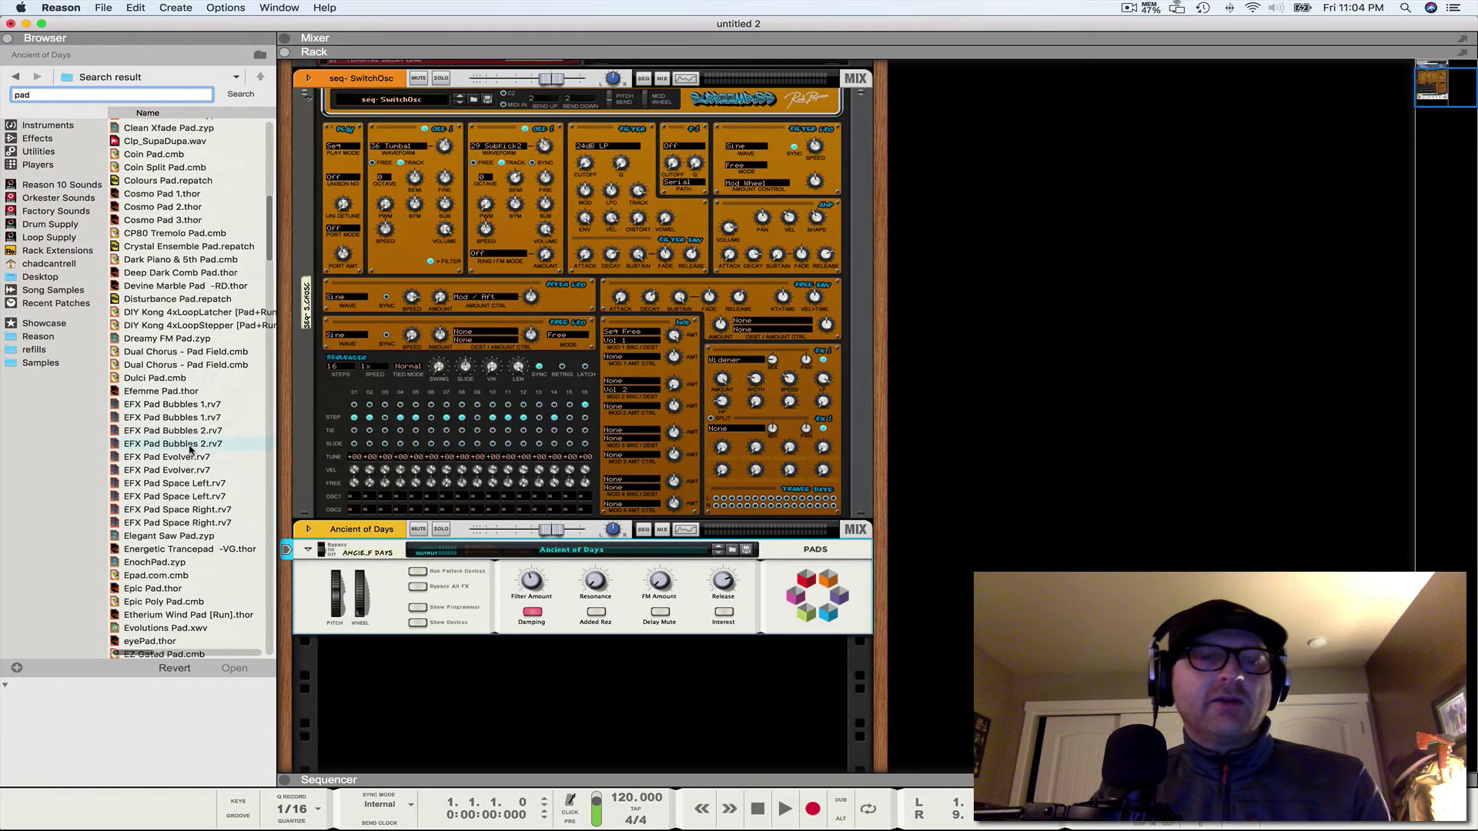
scroll(192, 449, down, 10)
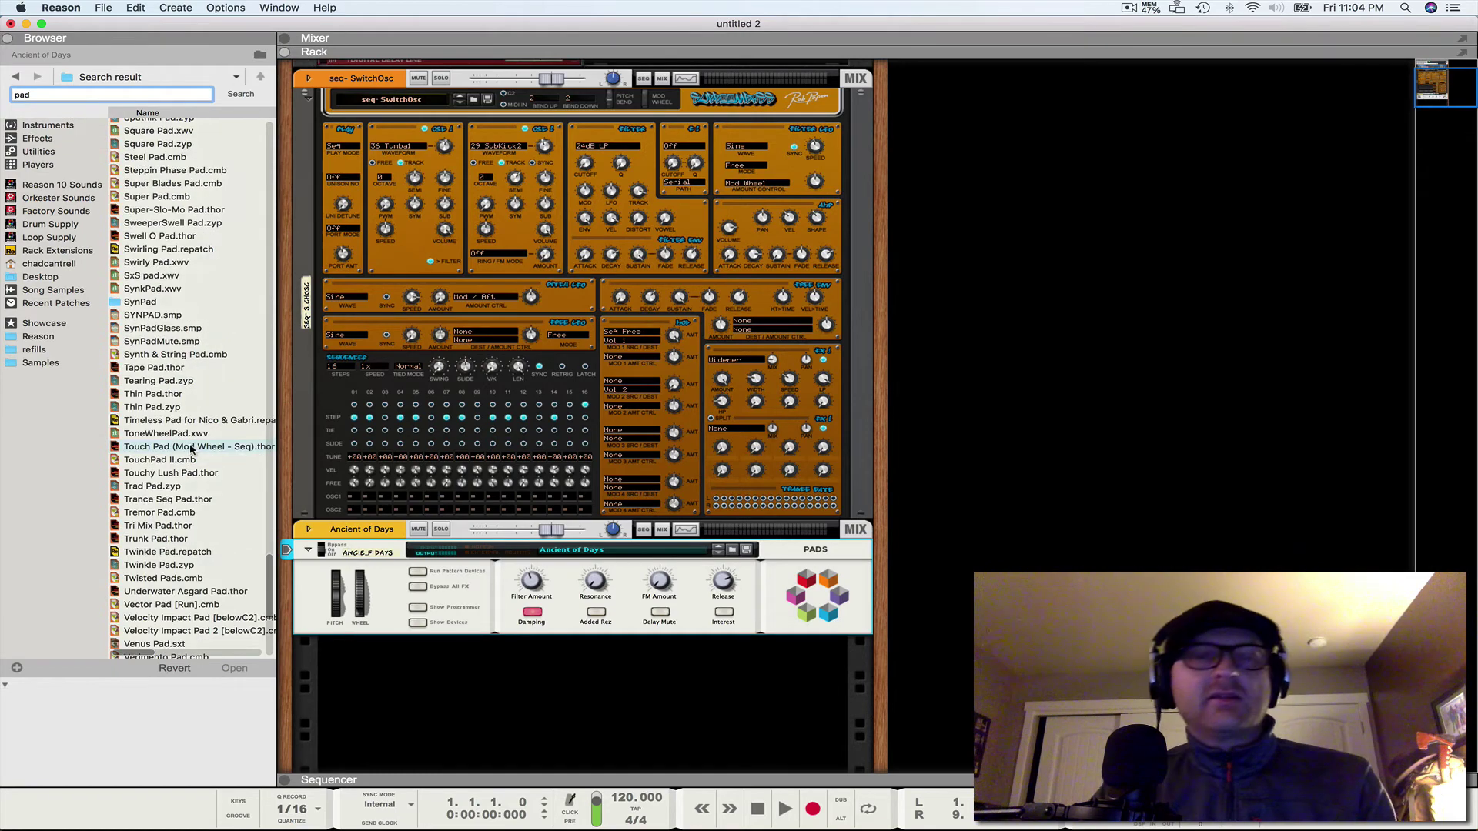
scroll(191, 449, up, 20)
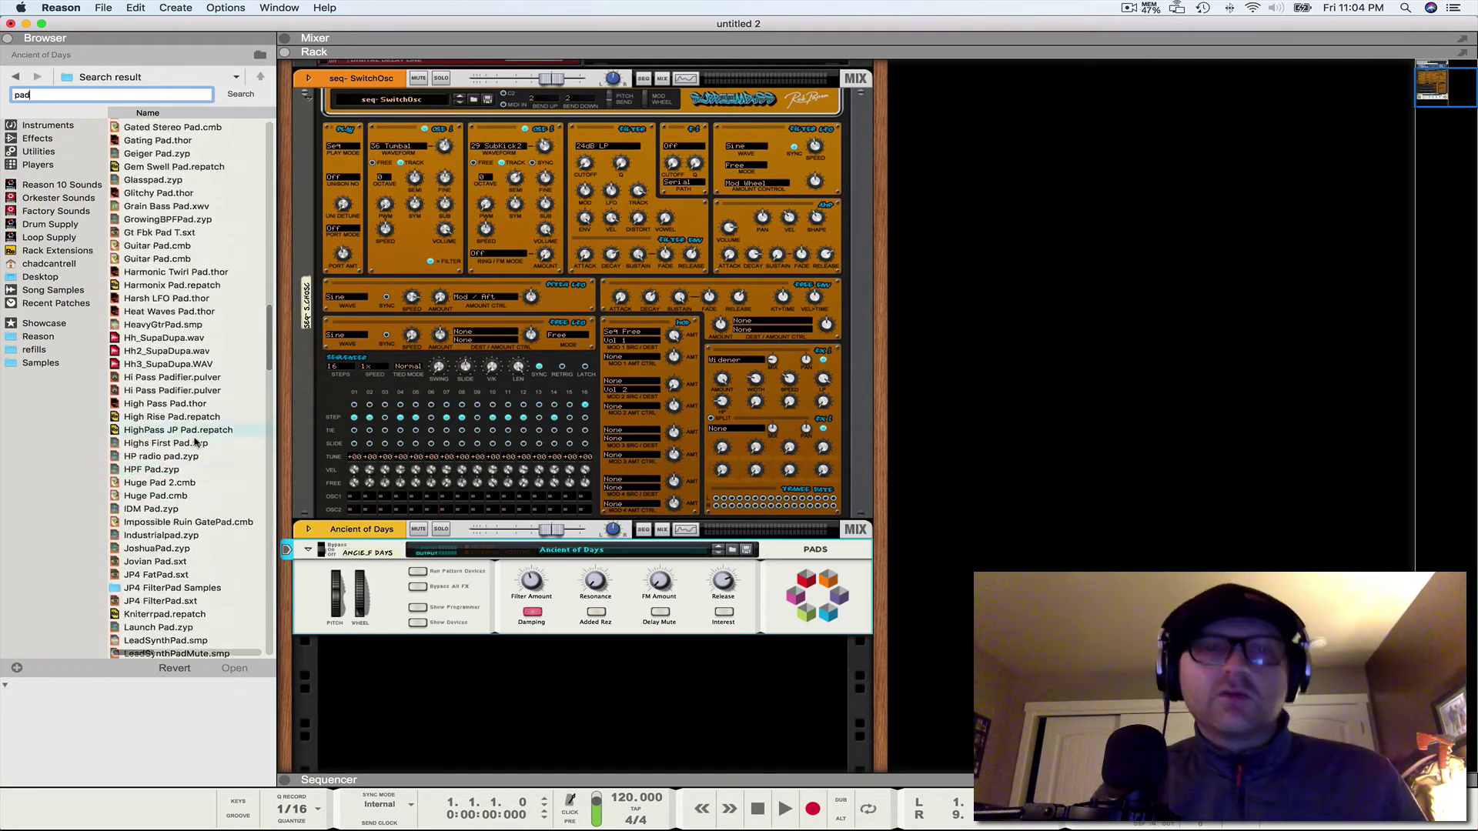
scroll(194, 442, up, 10)
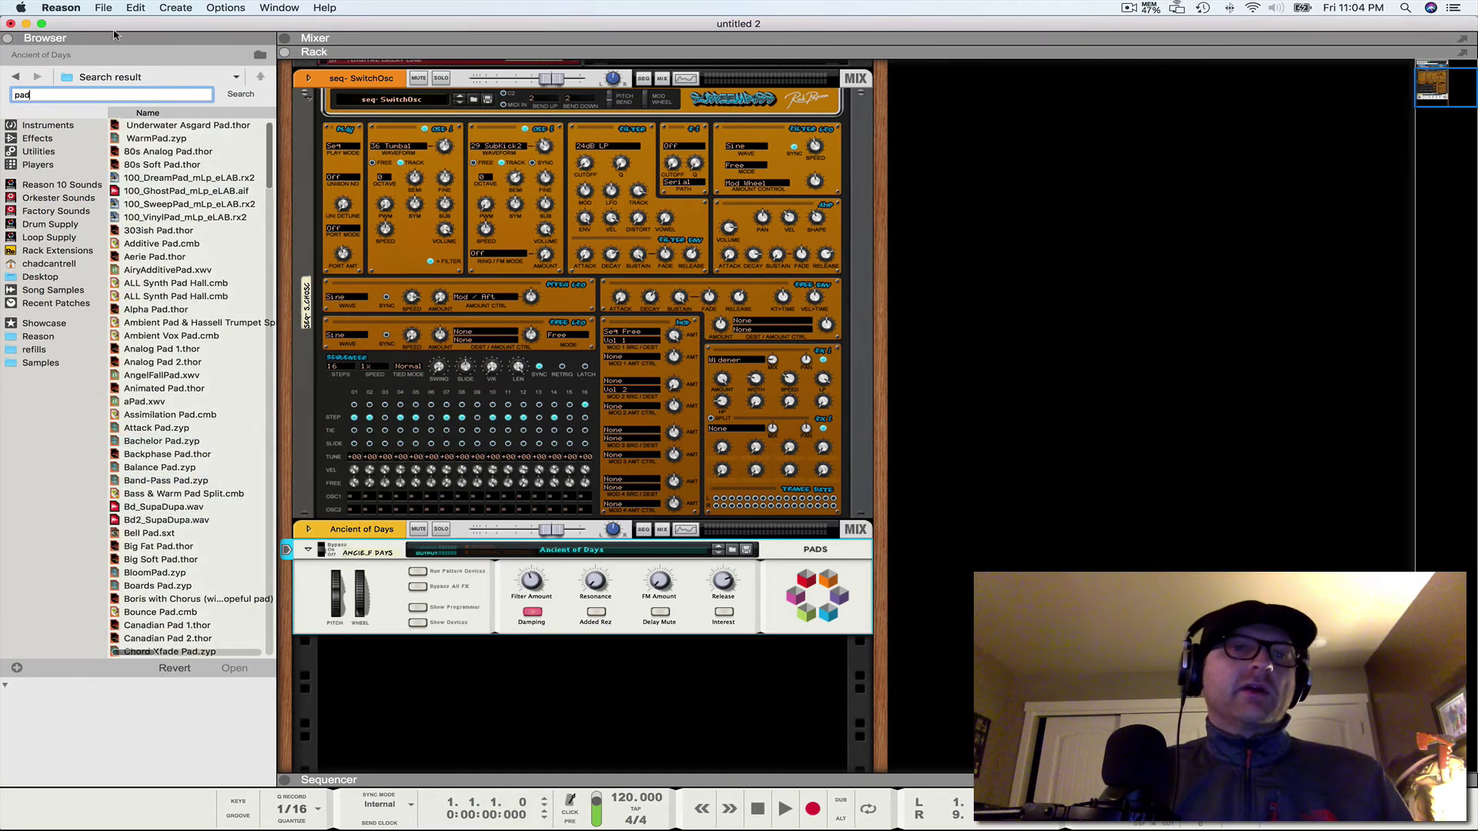
double_click(174, 97)
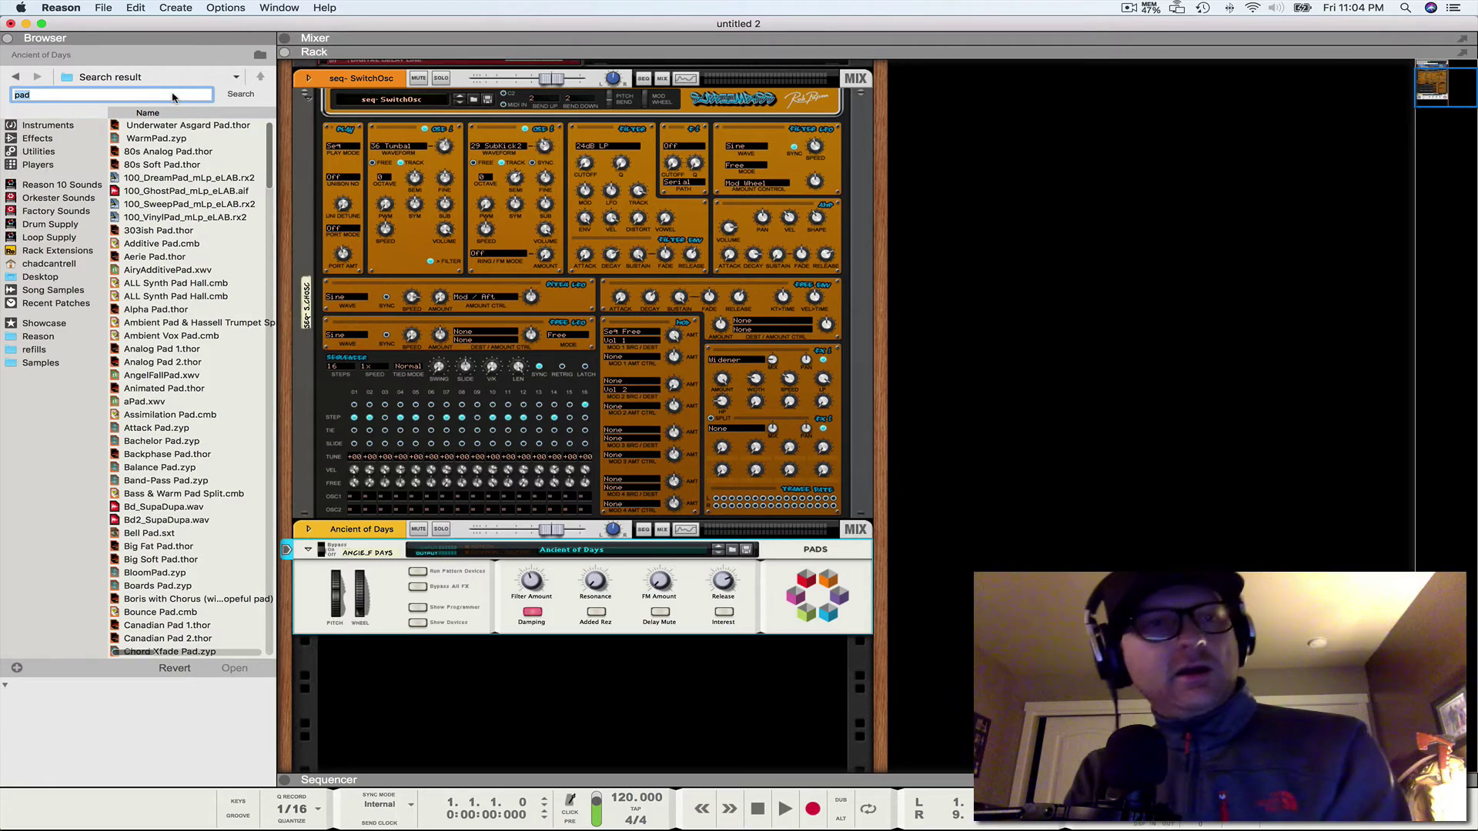
key(BackSpace)
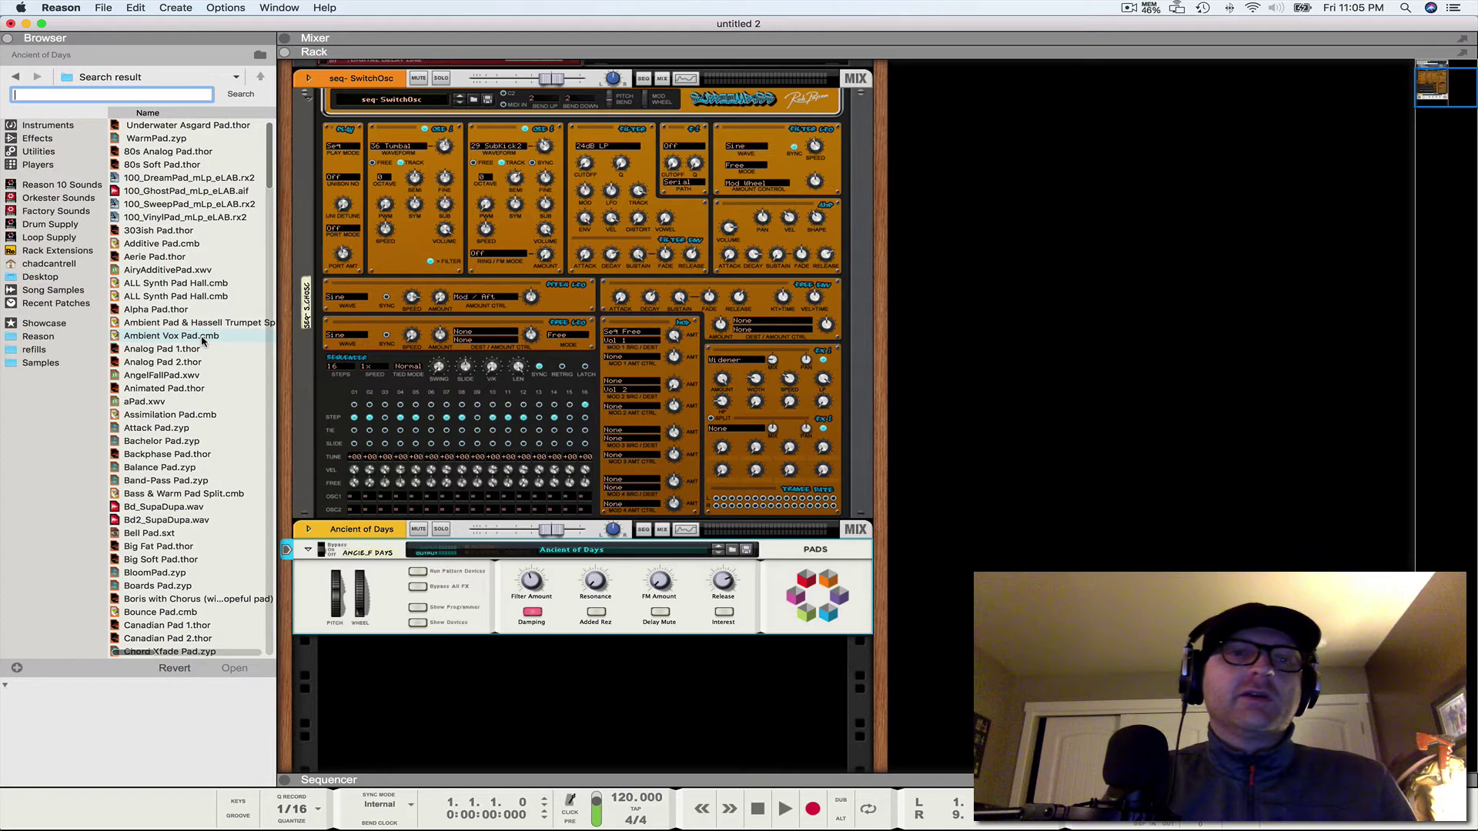
Step: Show the Rack Extensions library, scroll it, and expand then collapse the Radical Piano folder
click(59, 251)
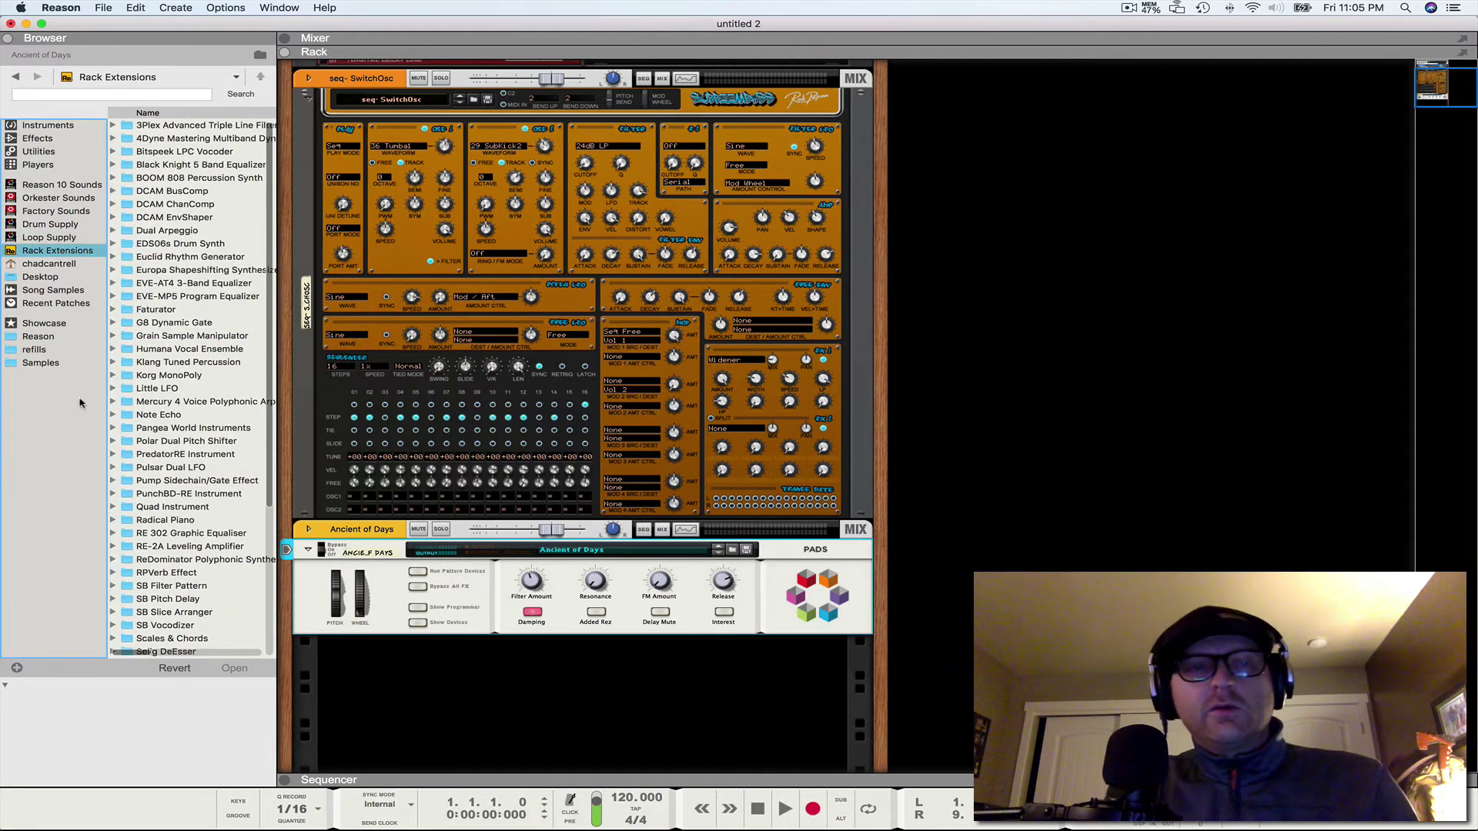
scroll(175, 413, down, 5)
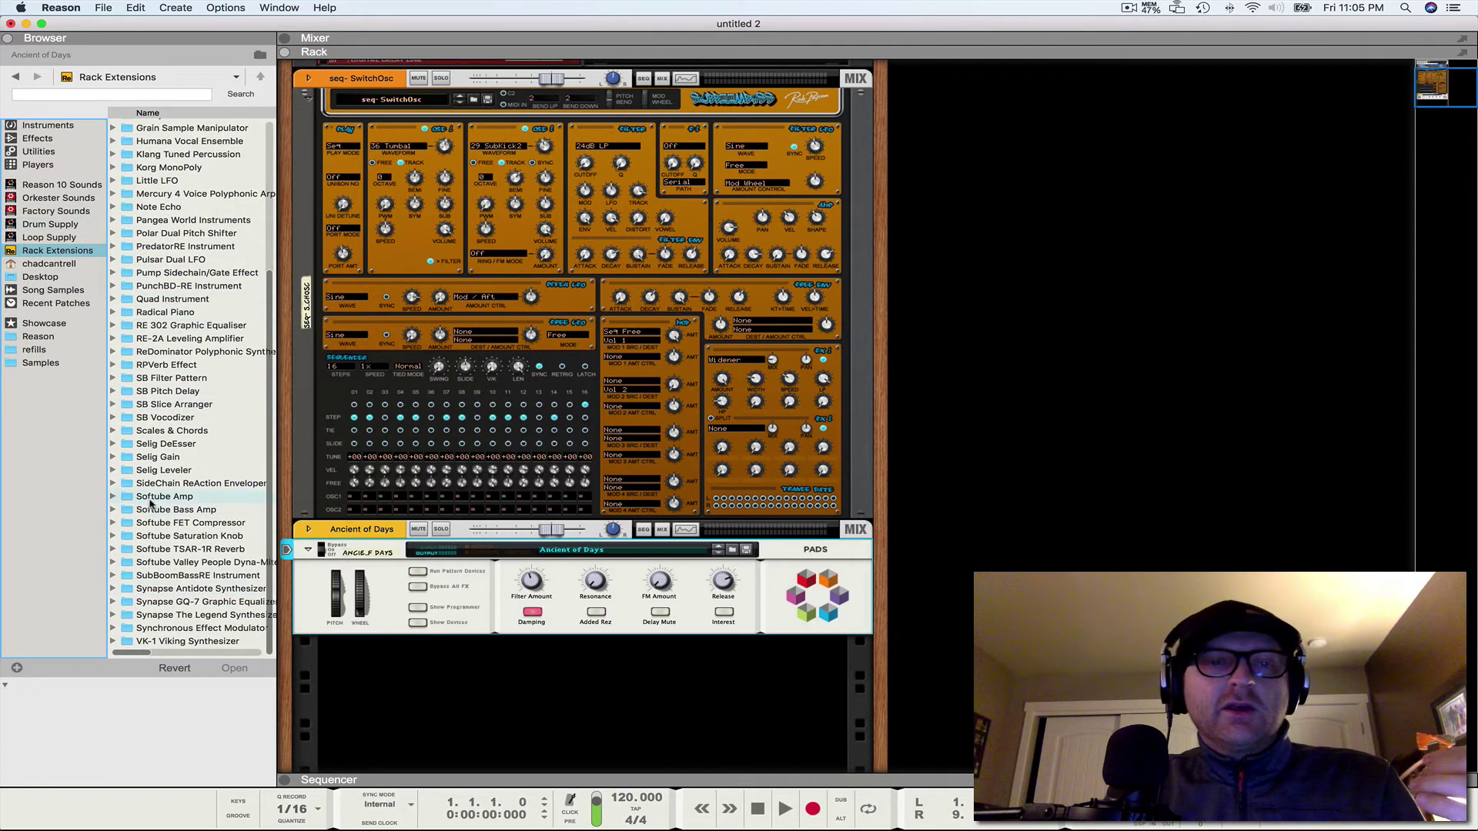
click(113, 312)
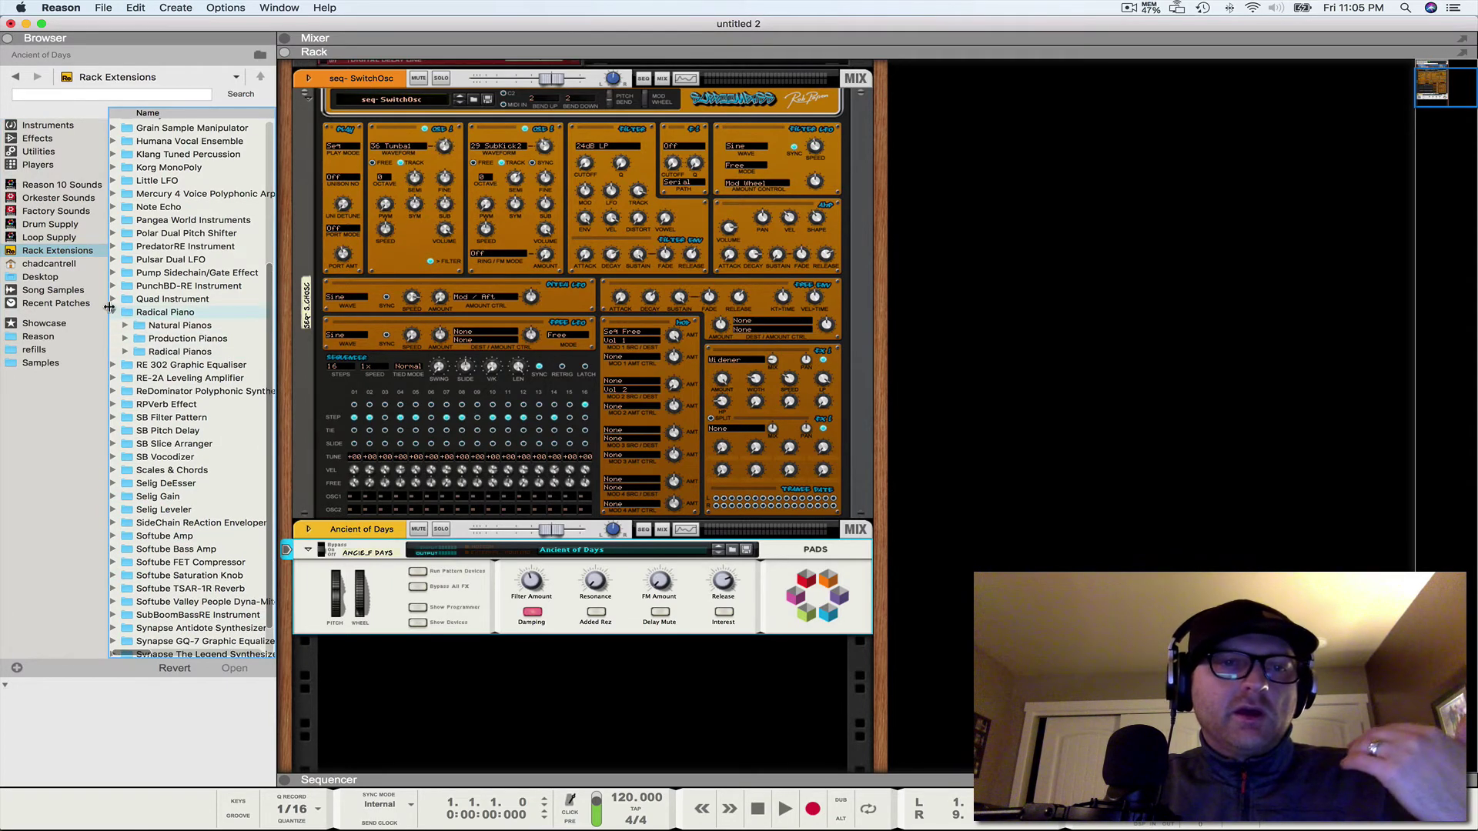
click(114, 313)
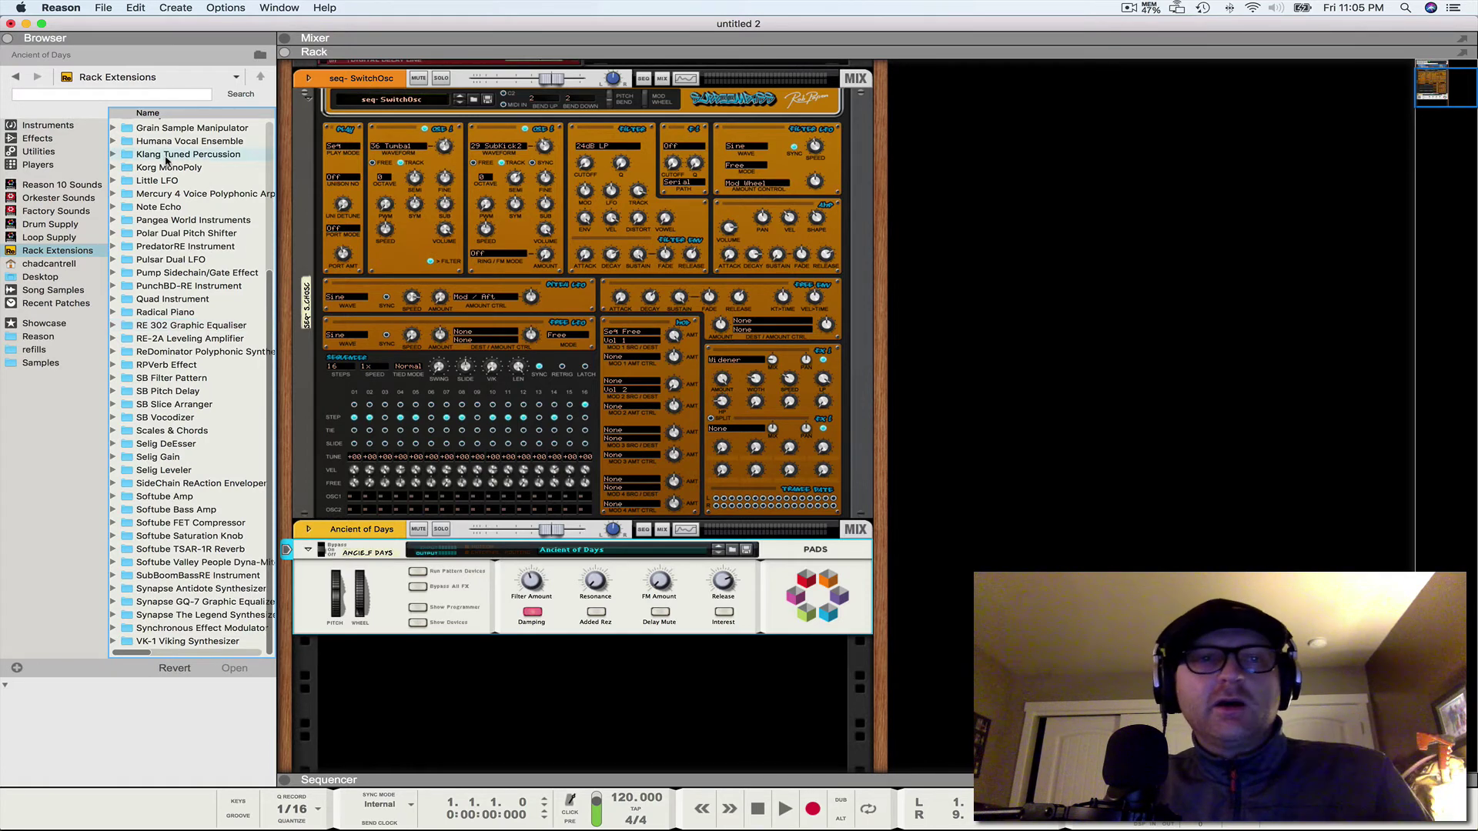
Step: Open the Factory Sounds Grain Patches > Pads folder
click(37, 213)
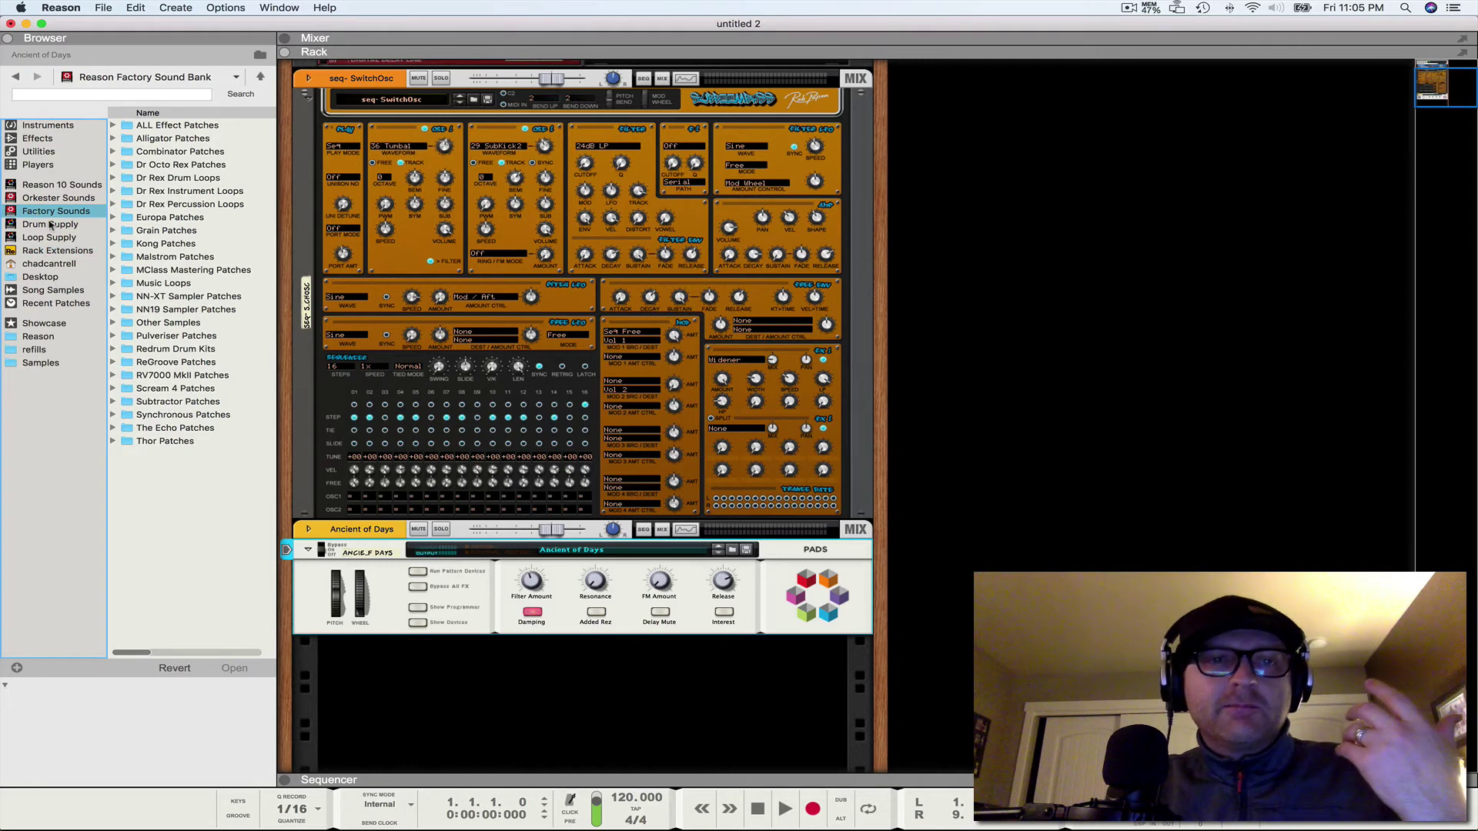
click(112, 230)
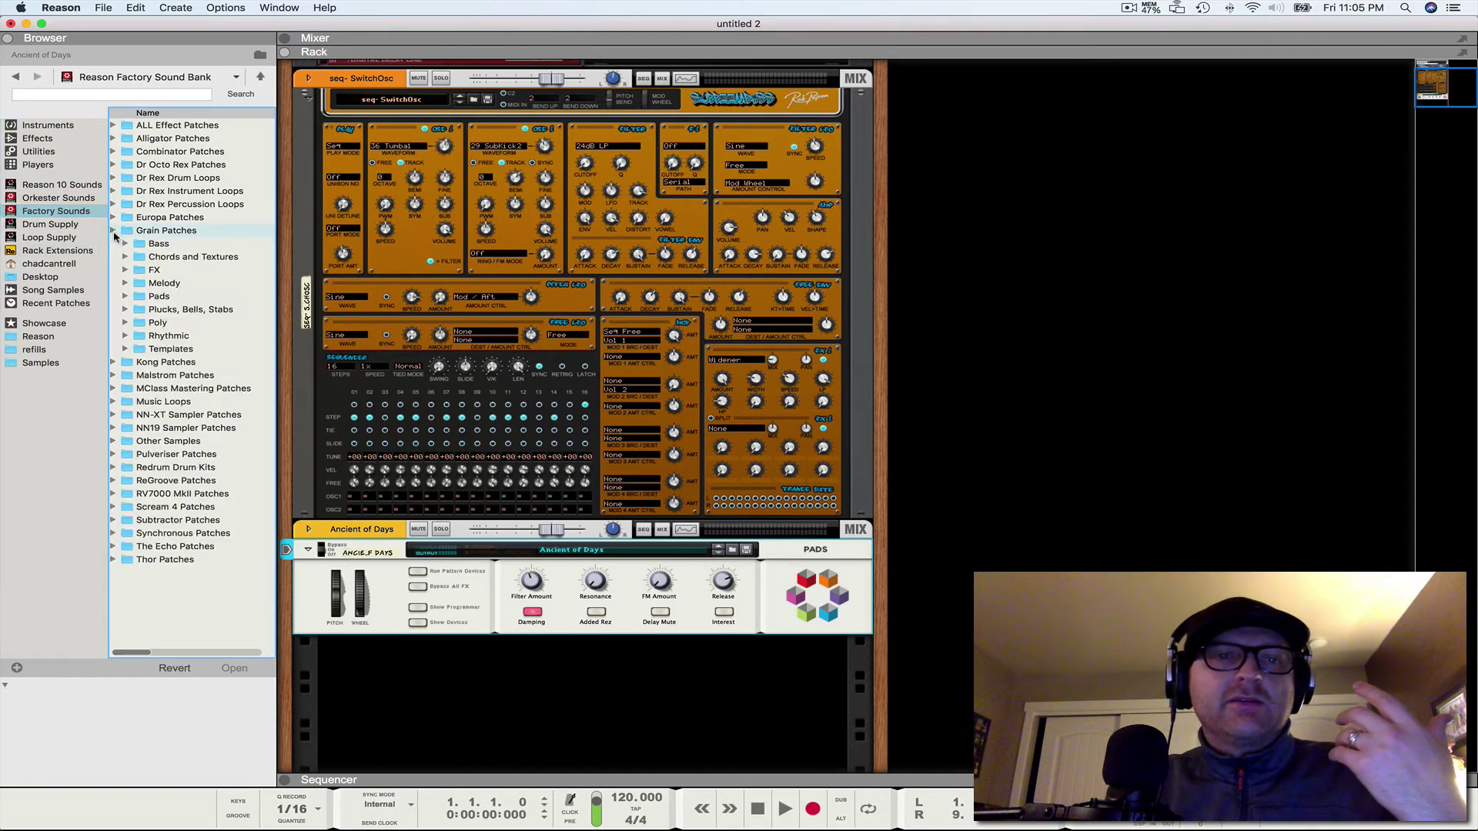
click(125, 296)
scroll(127, 292, down, 4)
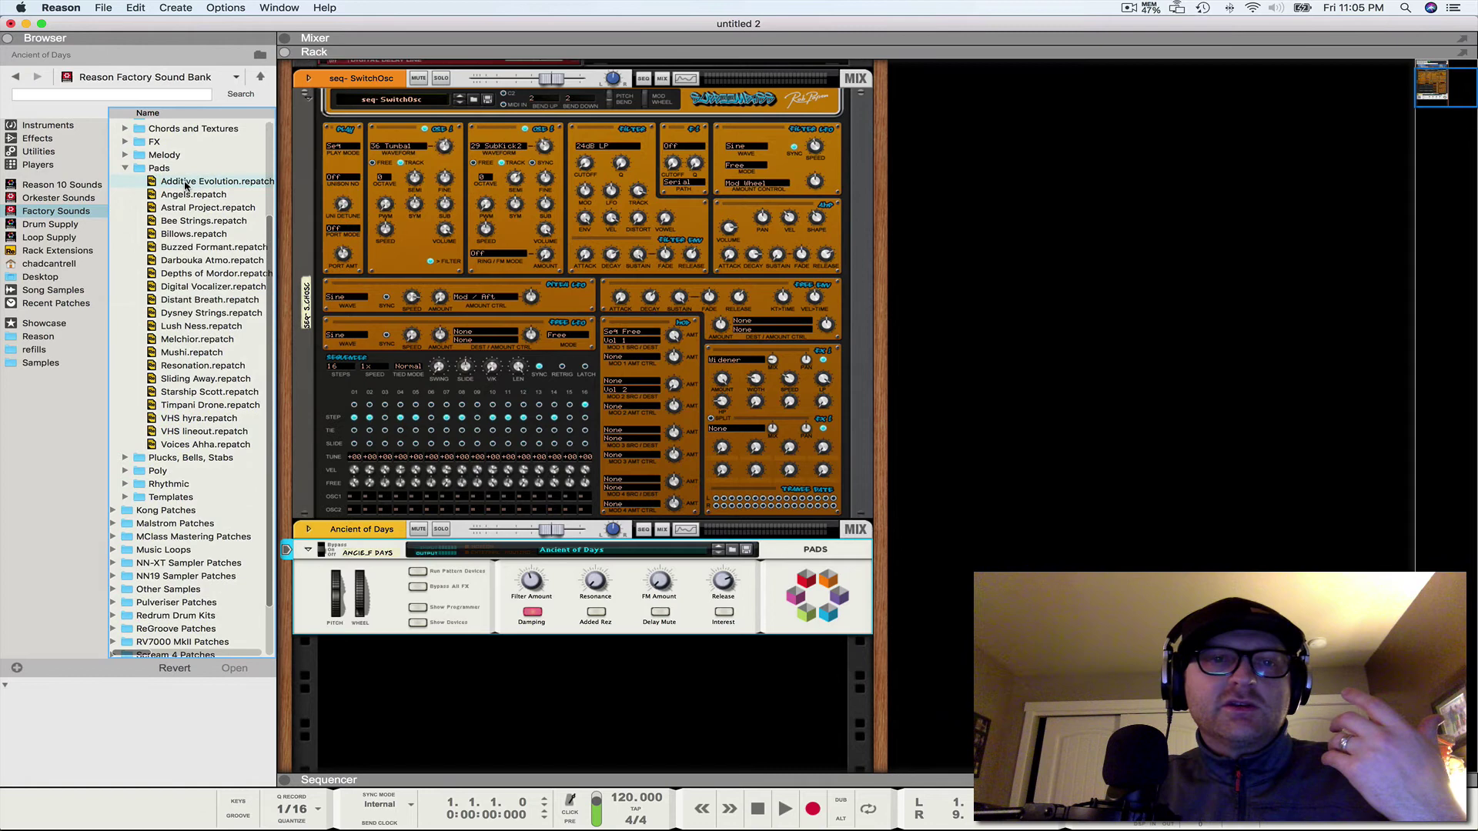
Step: Drag Additive Evolution into the rack, then step through Angels and Astral Project to Bee Strings
drag(185, 184, 626, 709)
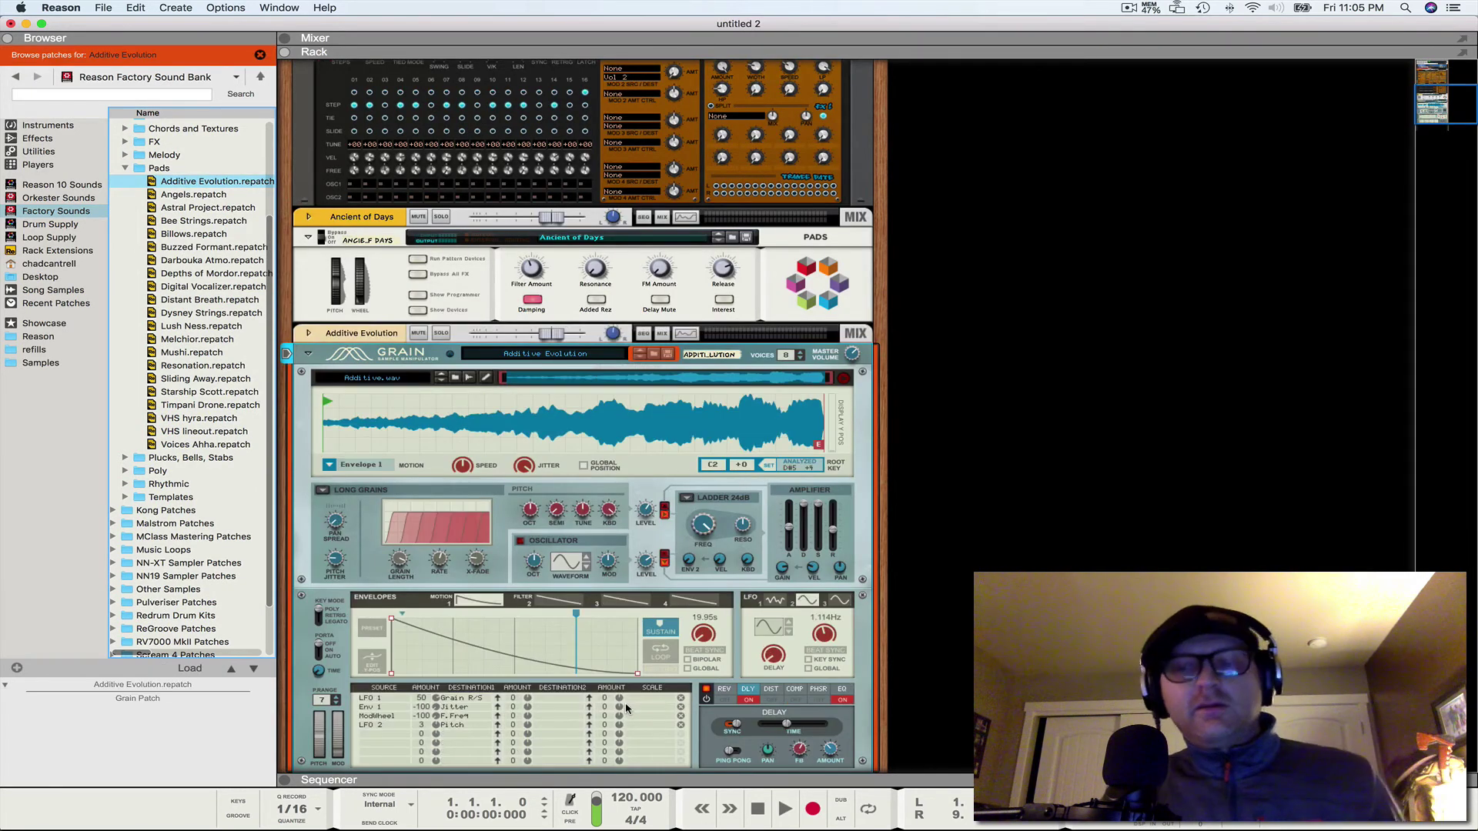
key(Down)
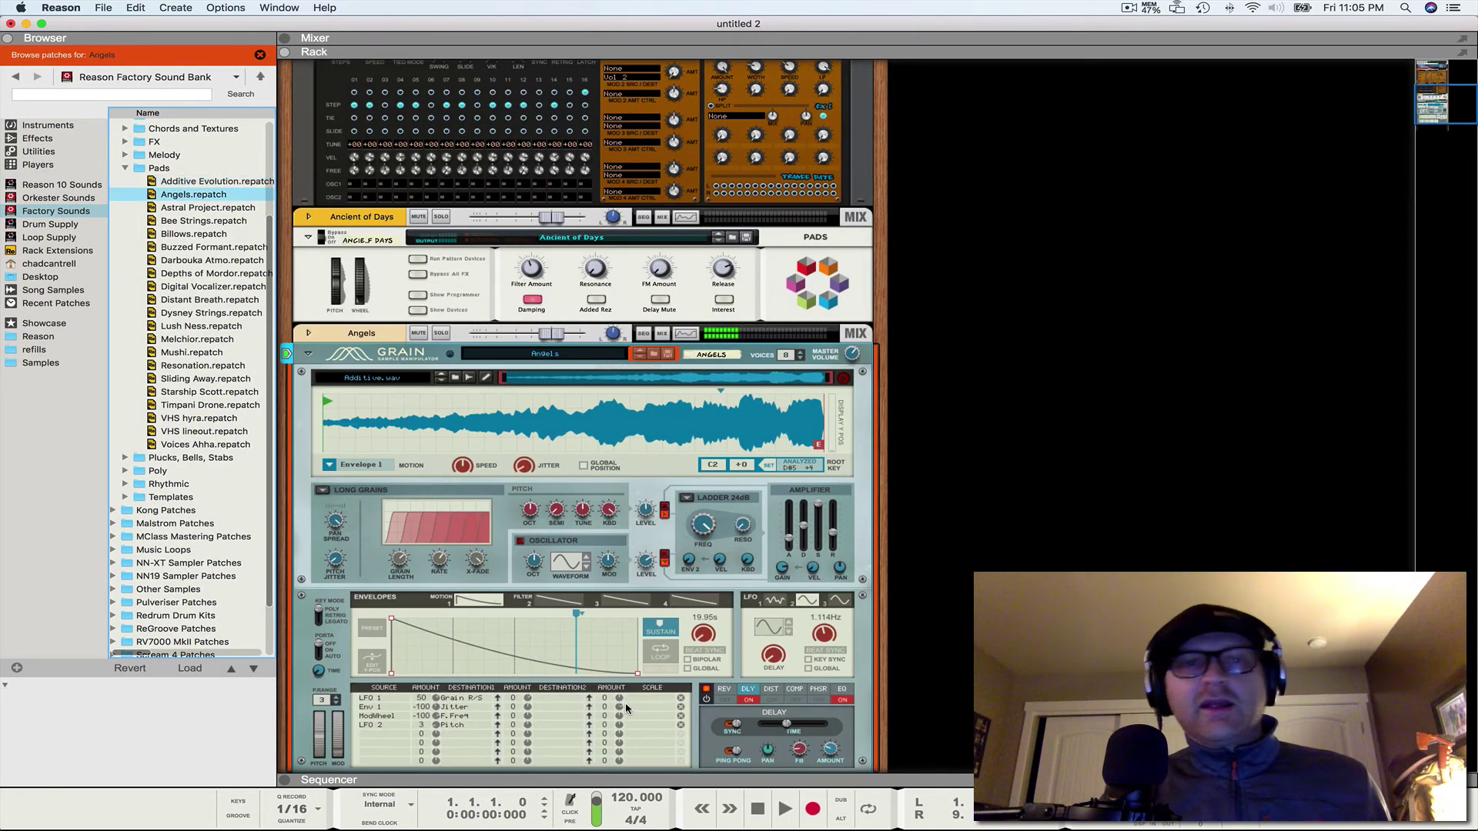
key(Down)
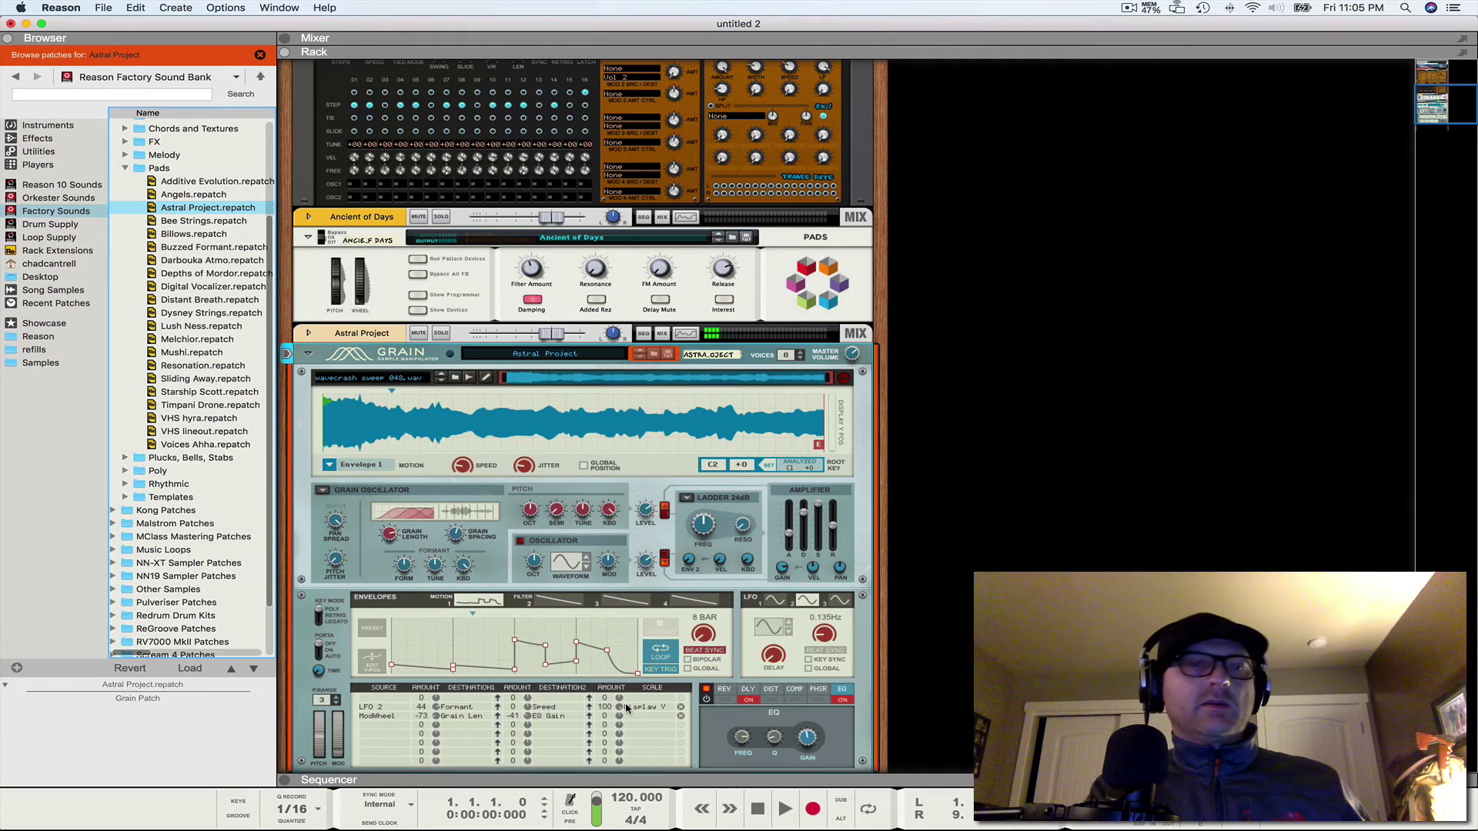
key(Down)
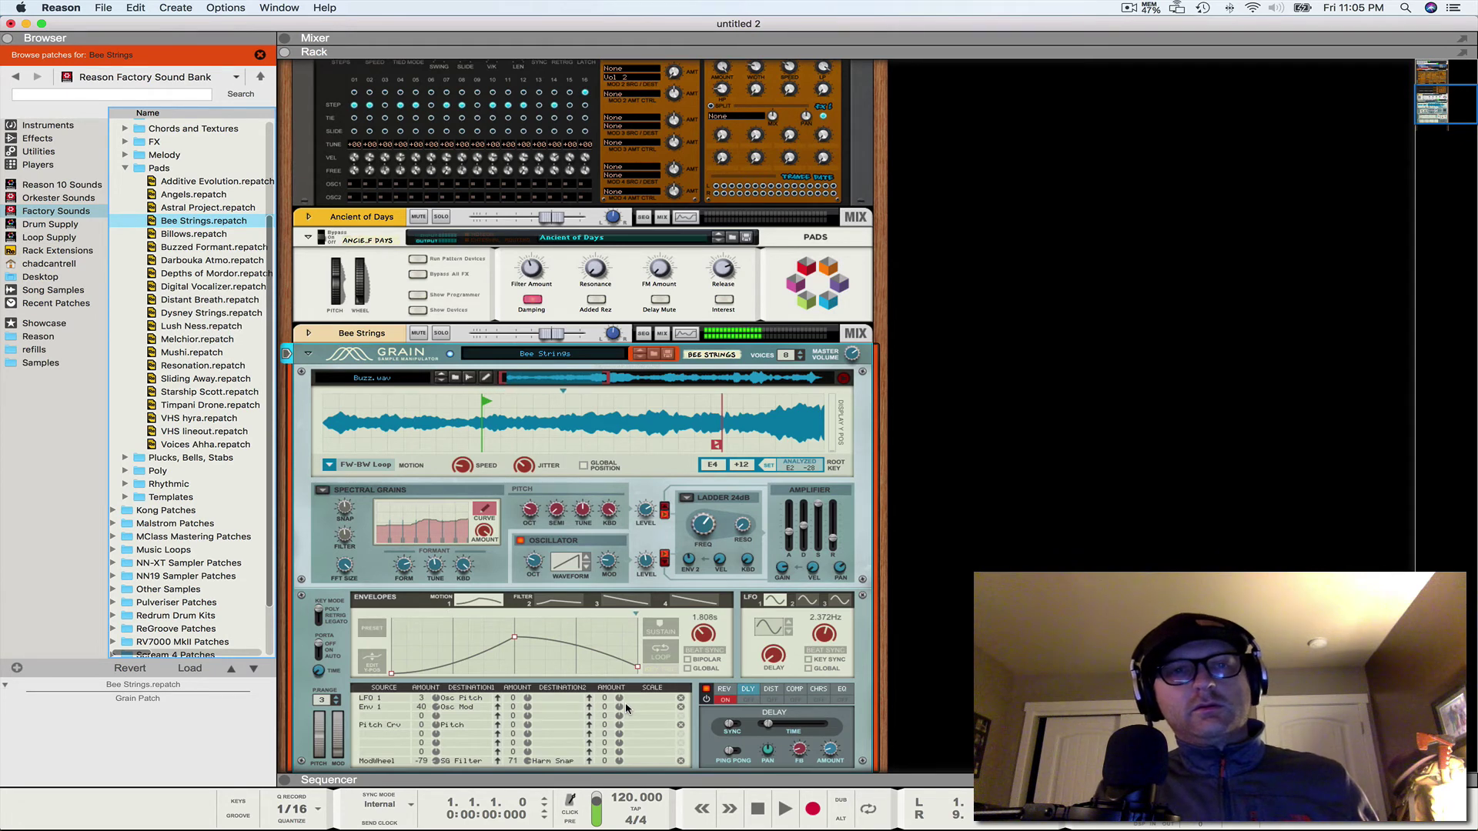
scroll(626, 708, up, 1)
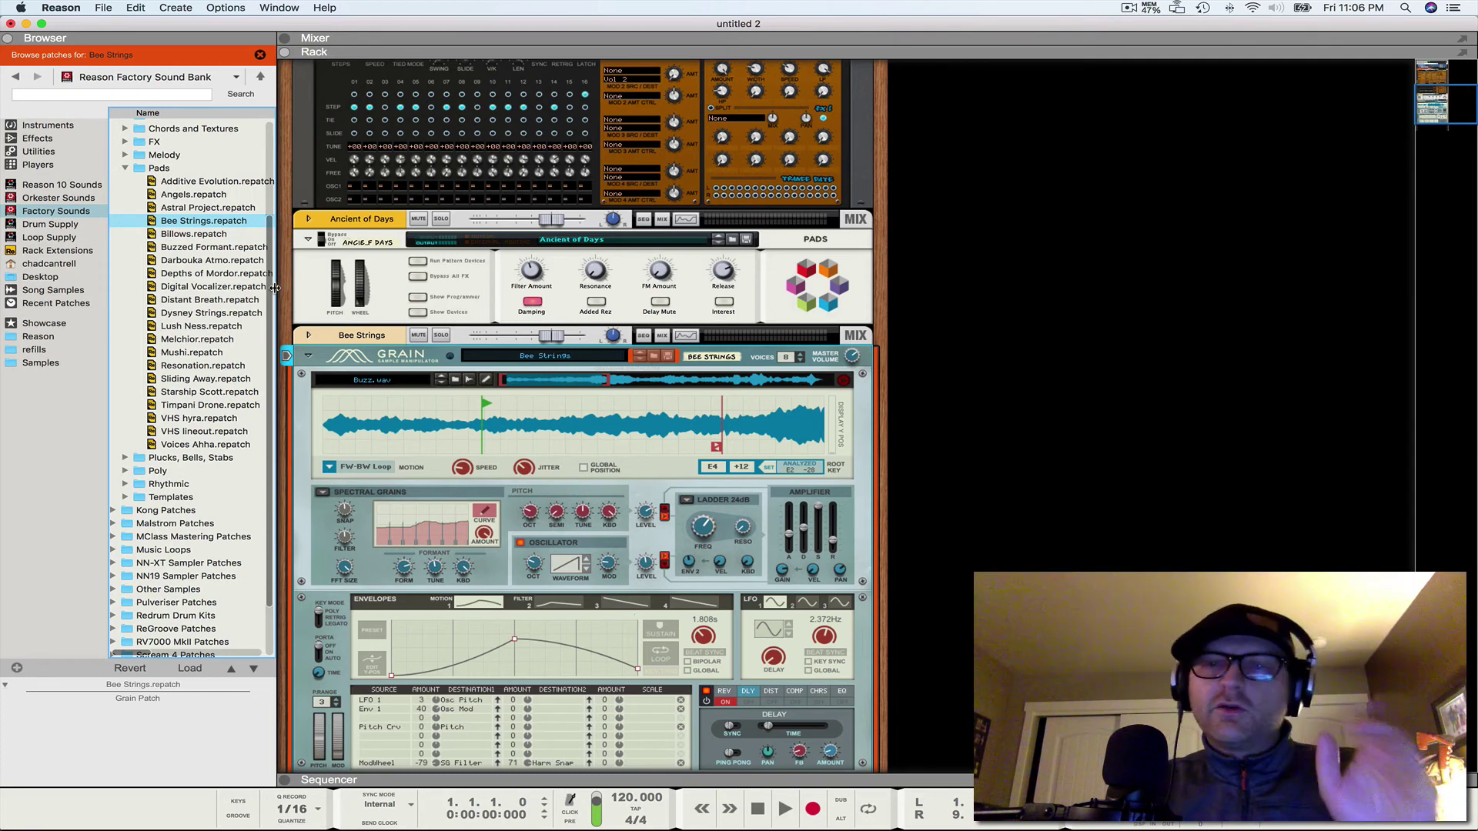
Step: Show the Reason 10 Sounds collection, with categories from 1 Drums & Percussion to 13 Strings & Voice
click(86, 187)
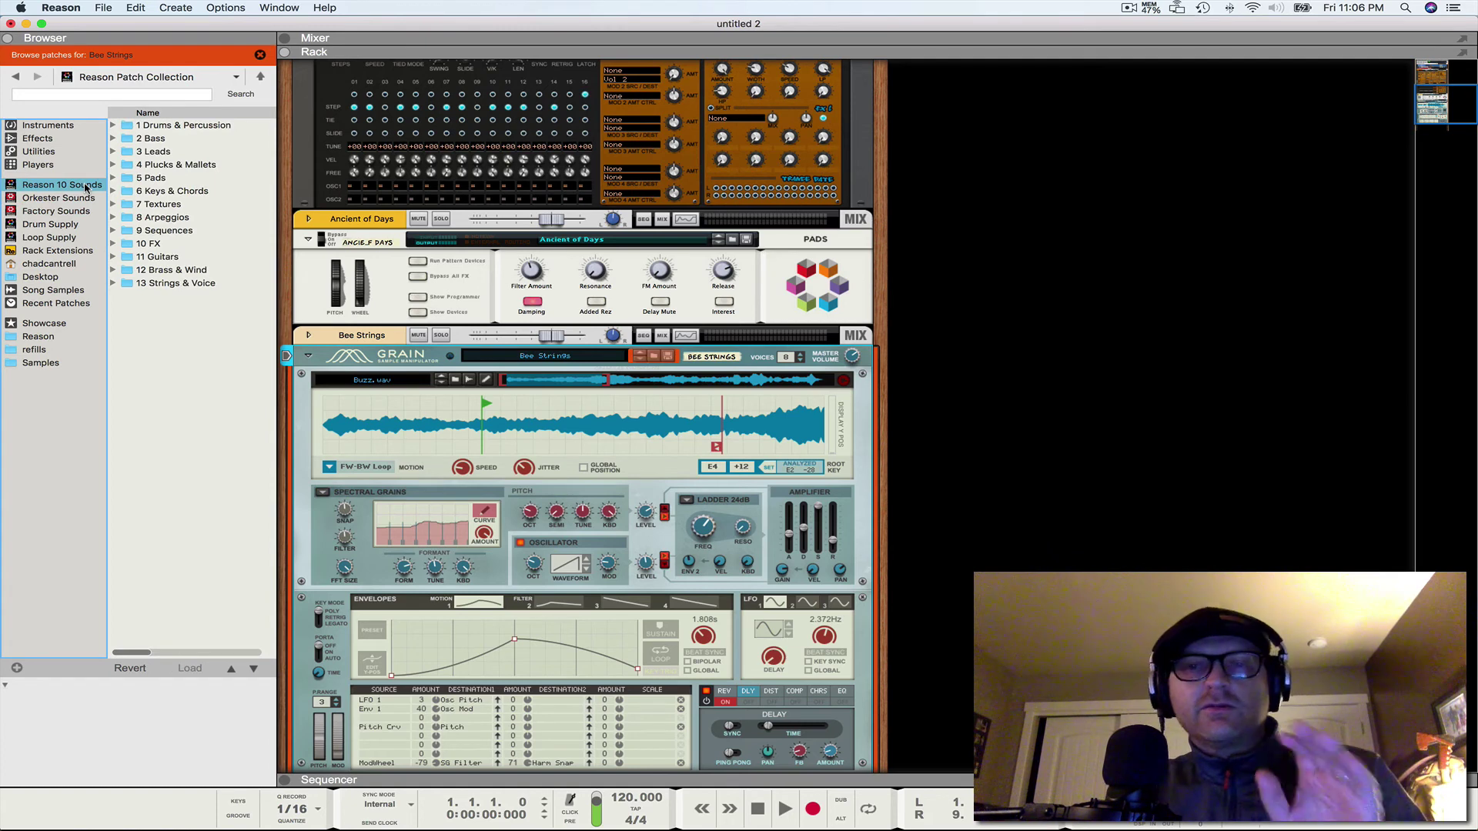